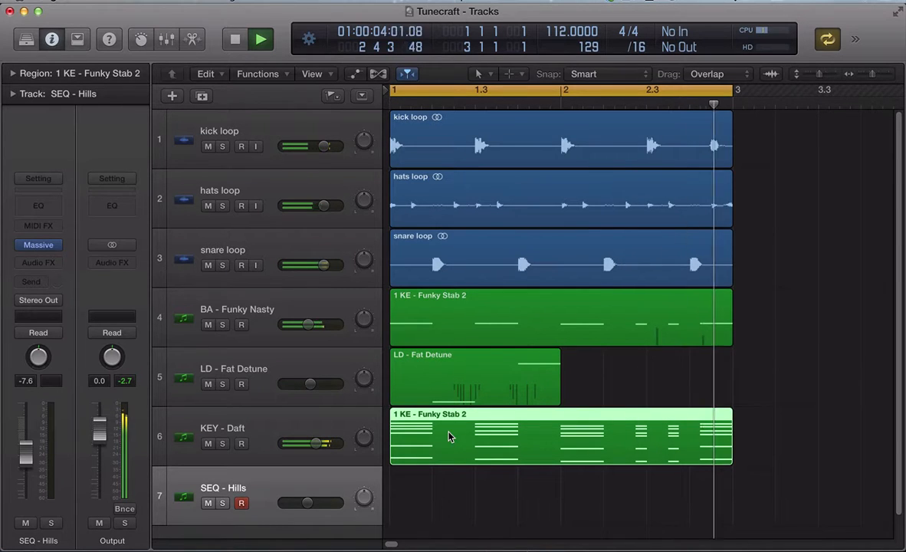
Stop playback, open the Massive synth on the SEQ - Hills track and look through its preset list.
key(space)
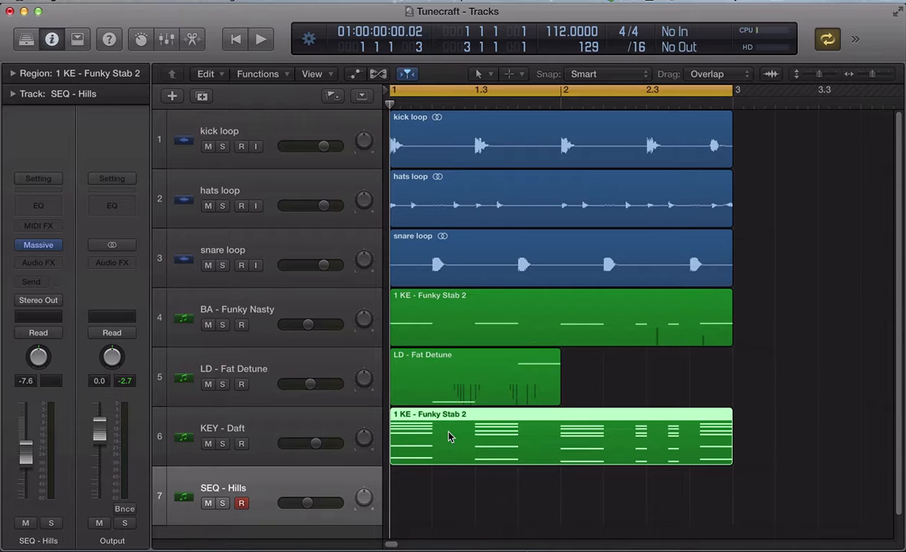
click(257, 489)
click(36, 244)
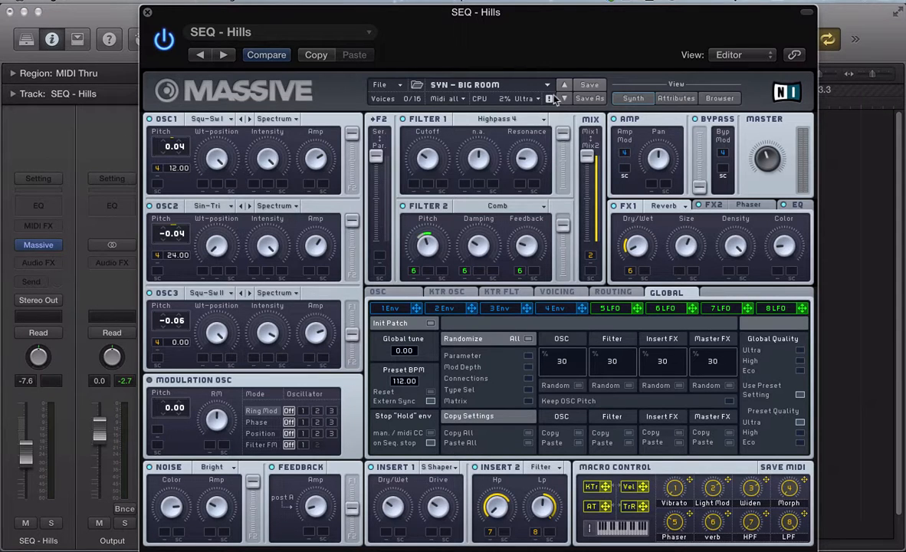
click(514, 87)
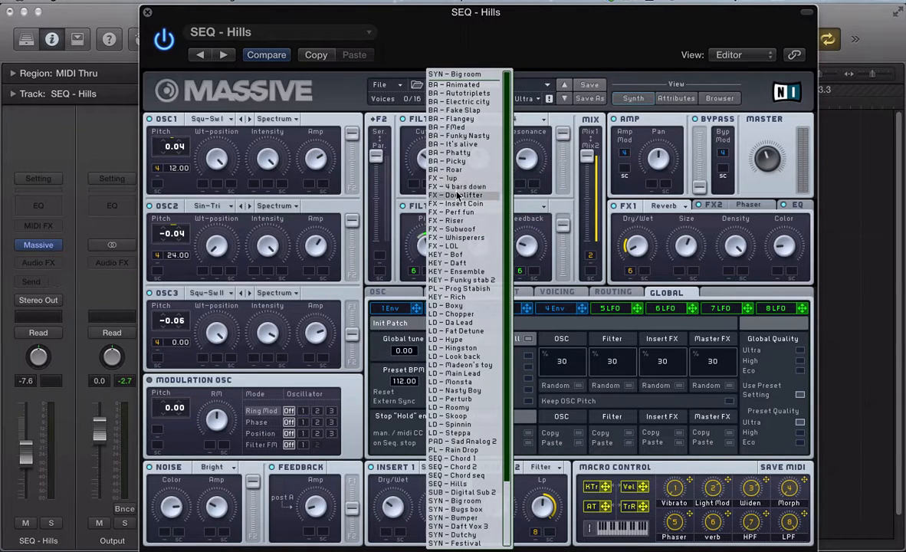
scroll(460, 399, down, 3)
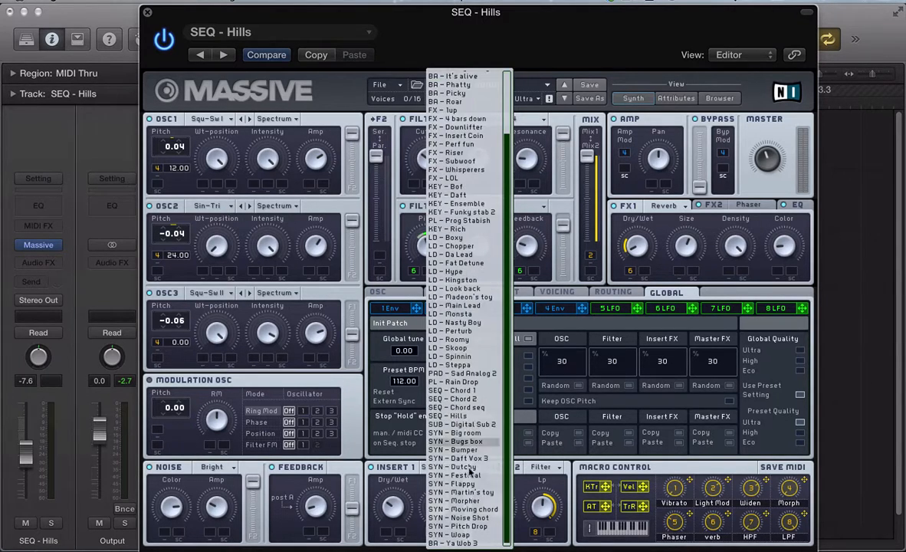
click(330, 93)
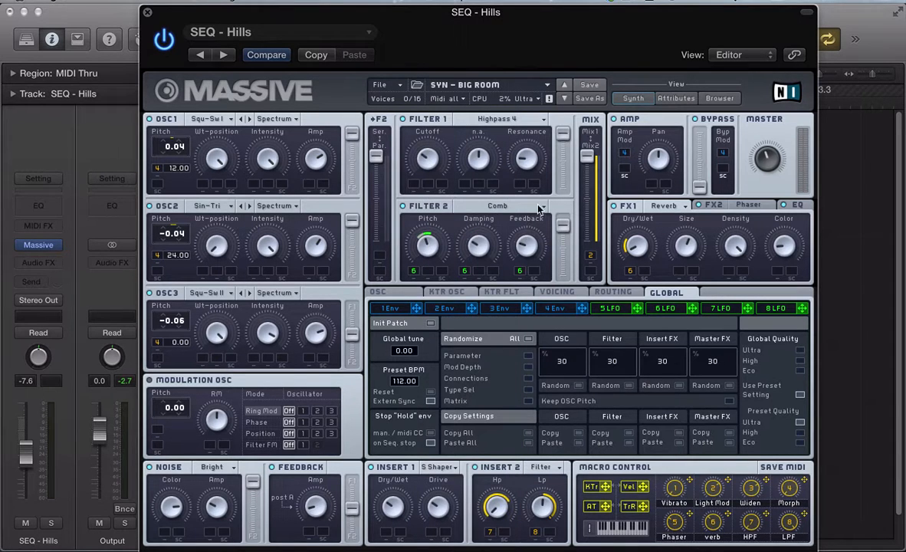
Advance through the Massive presets to SYN - Festival and close the synth window.
click(564, 99)
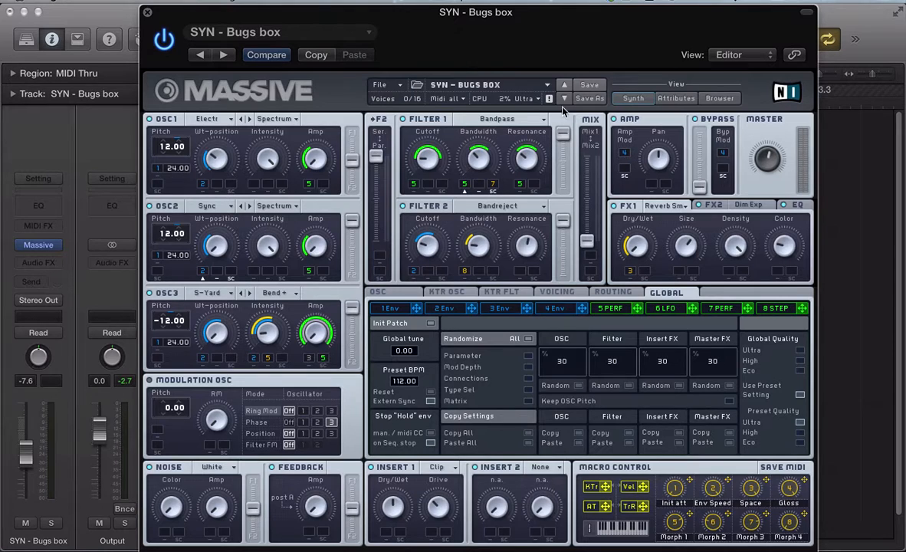
click(563, 100)
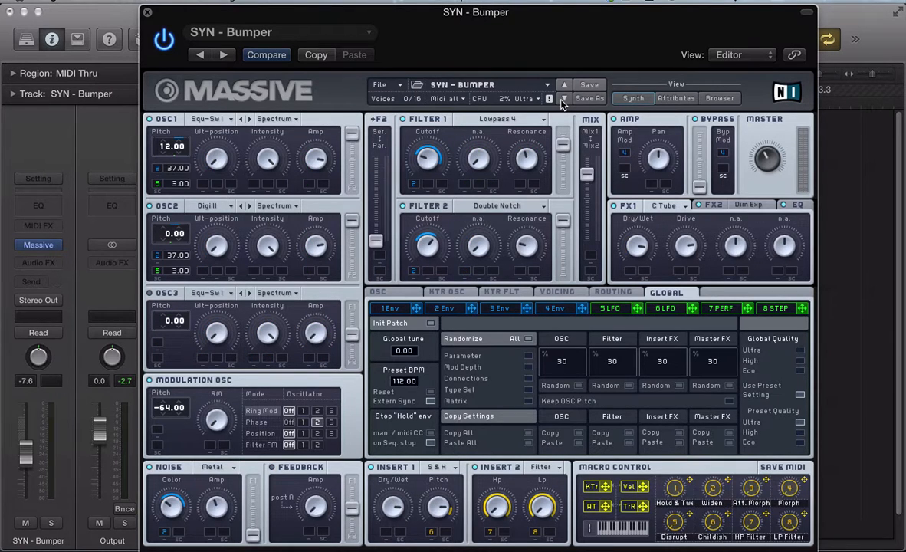
click(563, 100)
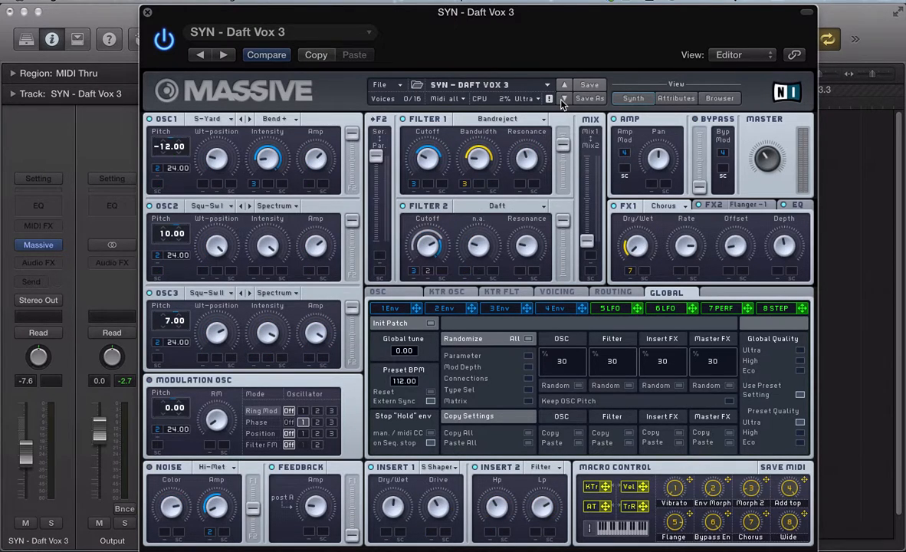
click(562, 100)
click(562, 101)
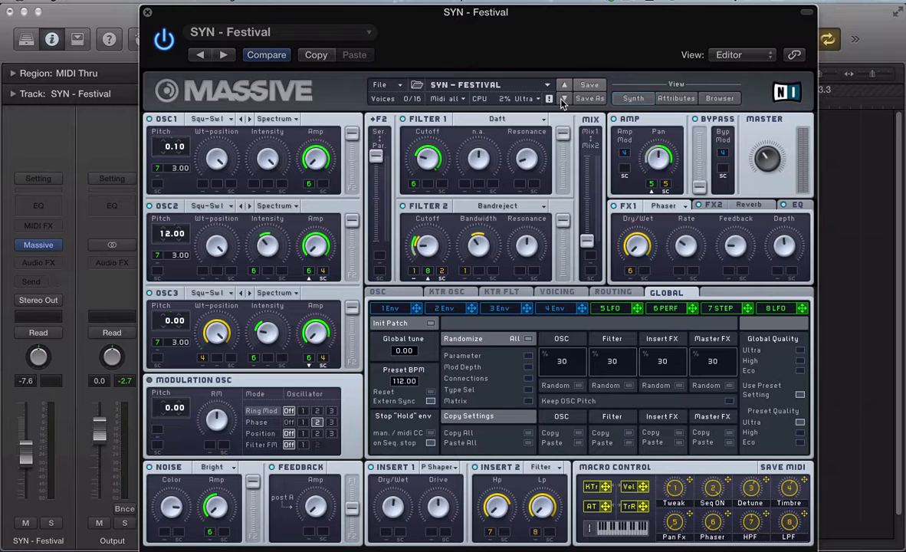
click(147, 15)
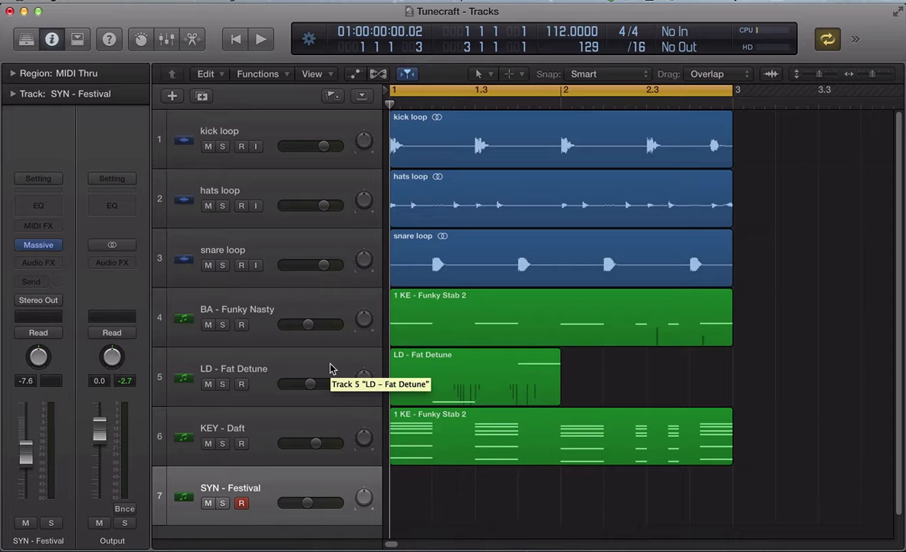
Examine the KEY - Daft region's notes in the Piano Roll and return to the BA - Funky Nasty track.
click(421, 459)
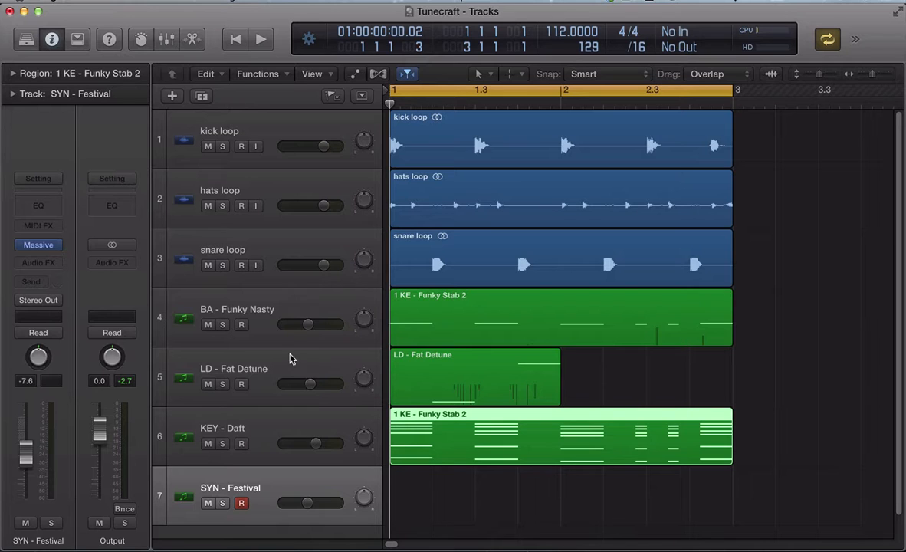
click(290, 312)
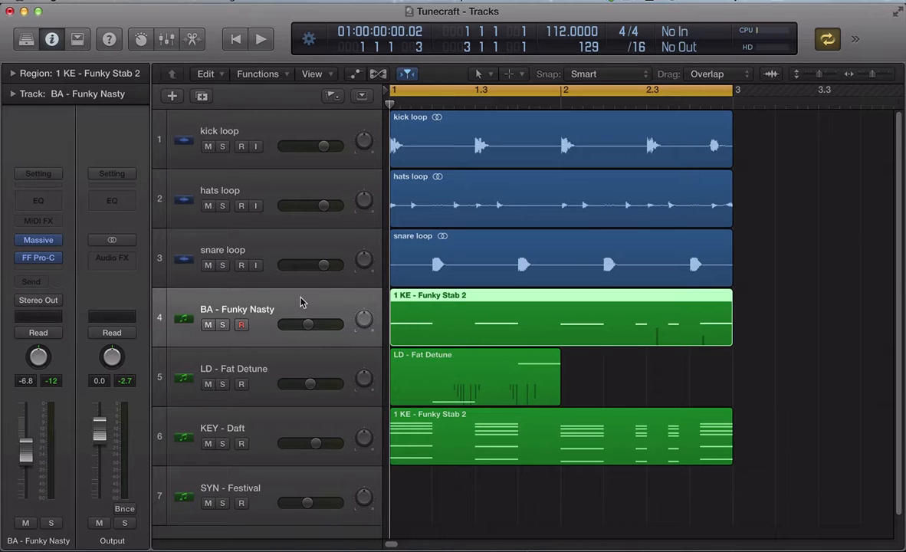
key(Down)
key(Down)
key(e)
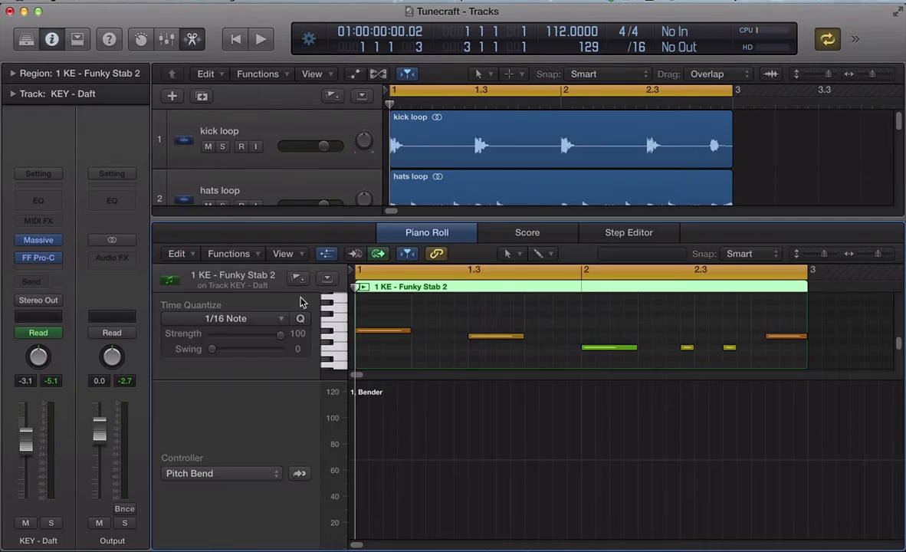
key(e)
key(Up)
key(Up)
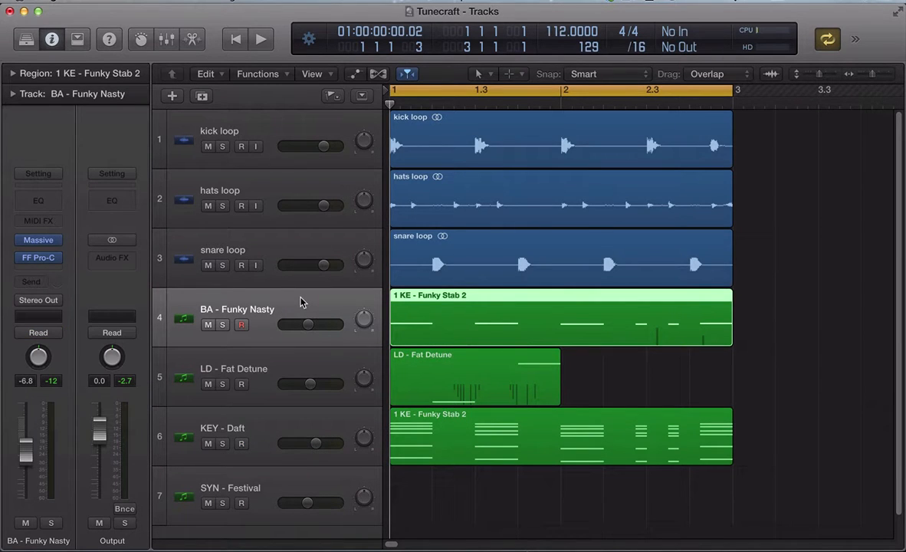
Solo the BA - Funky Nasty region and play it back briefly.
key(ctrl+s)
key(space)
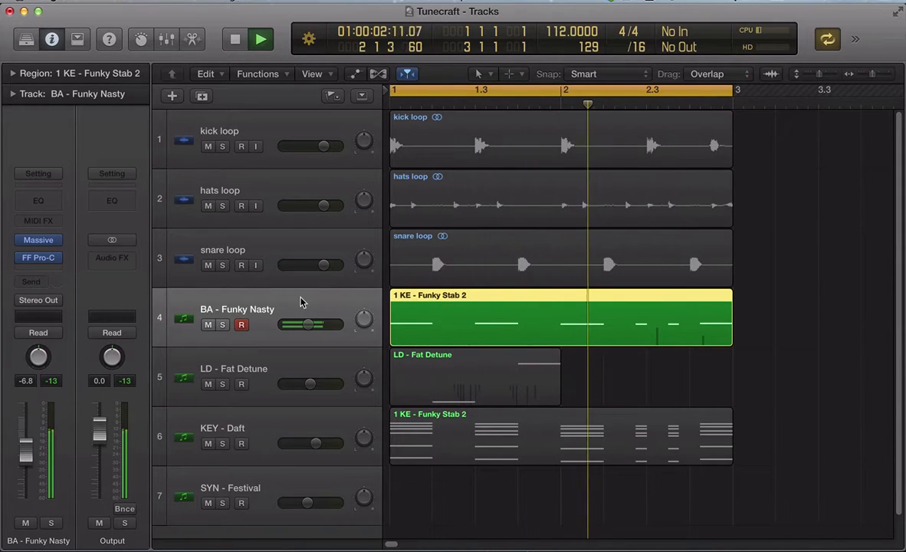
key(space)
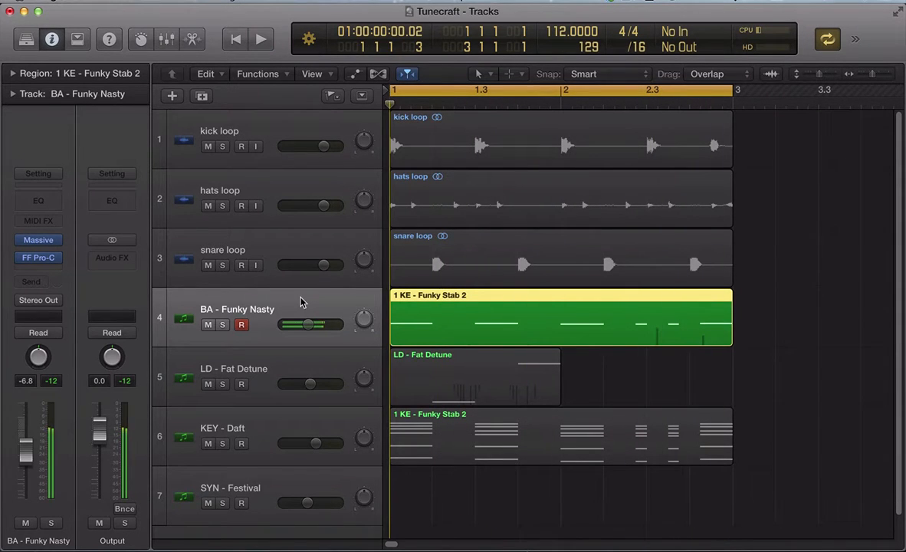
key(p)
key(p)
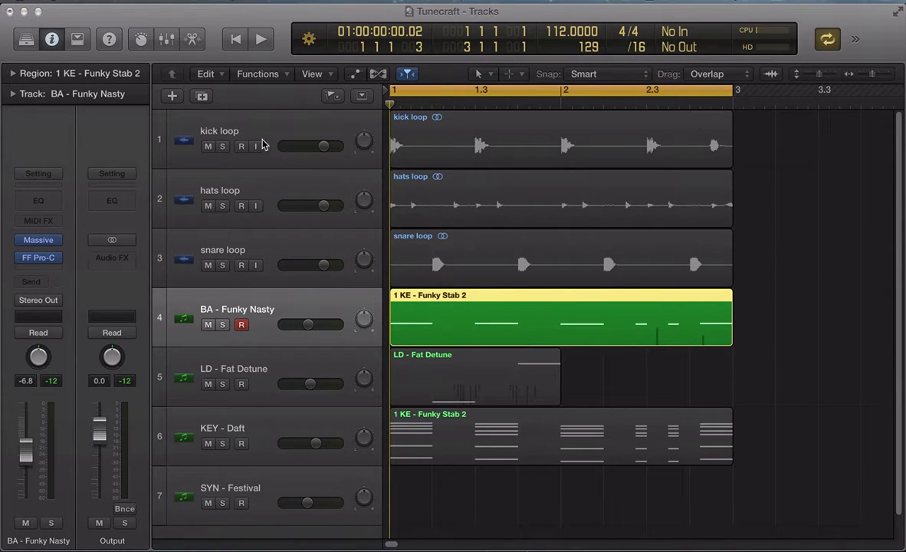
Replace the BA - Funky Nasty patch in Massive with a new blank sound and close the synth window.
key(v)
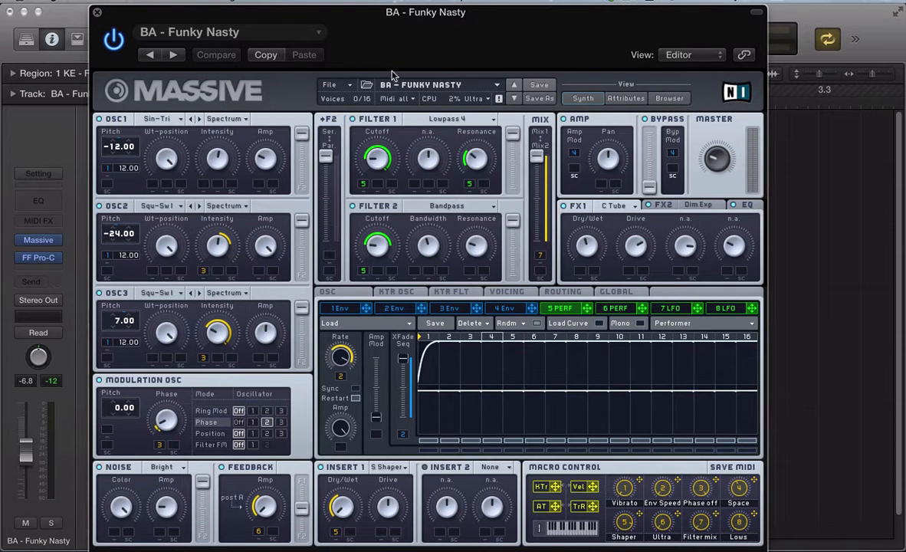
click(451, 87)
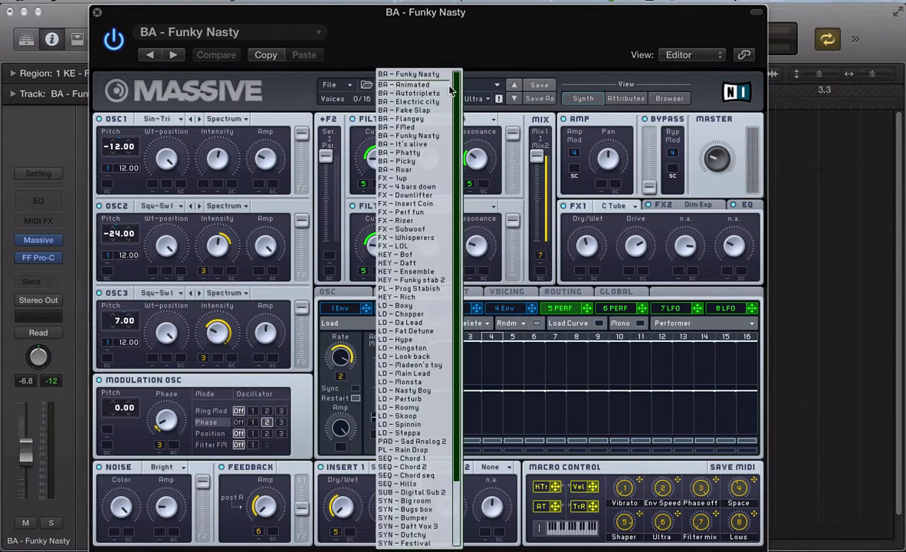
click(305, 86)
click(328, 85)
click(338, 85)
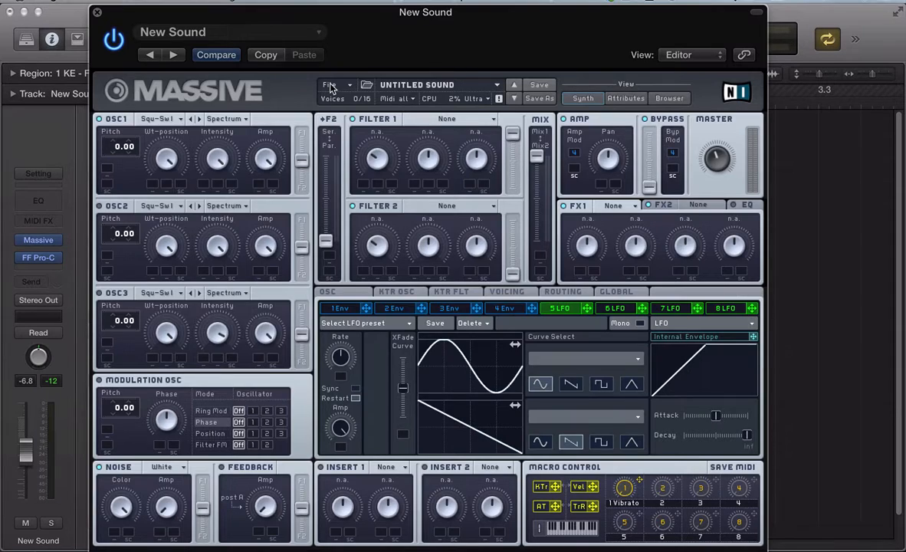
key(super+w)
Listen to the LD - Fat Detune and KEY - Daft tracks individually in solo.
click(295, 367)
key(space)
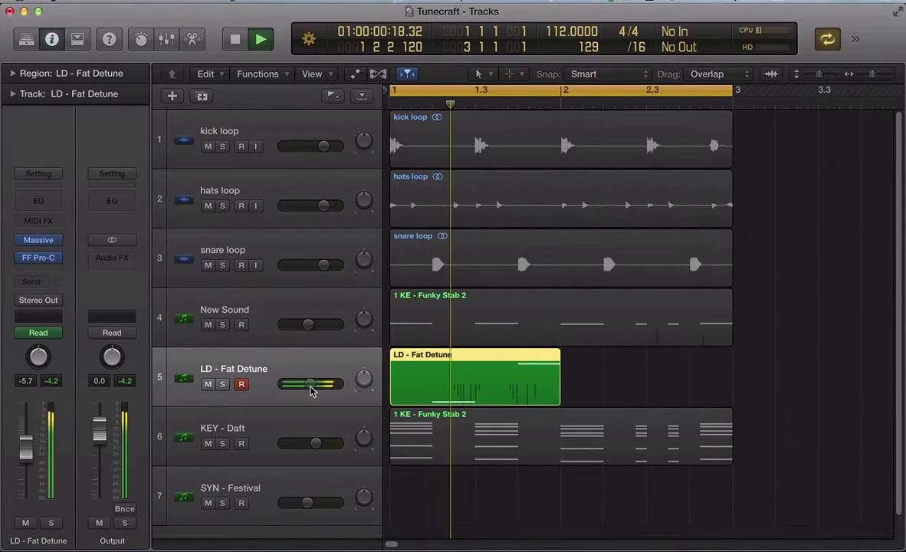
key(space)
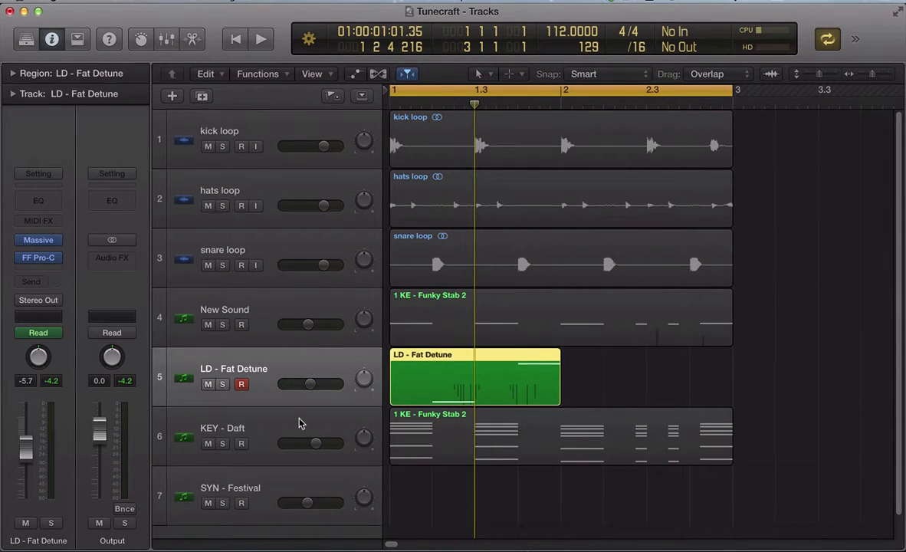
click(299, 423)
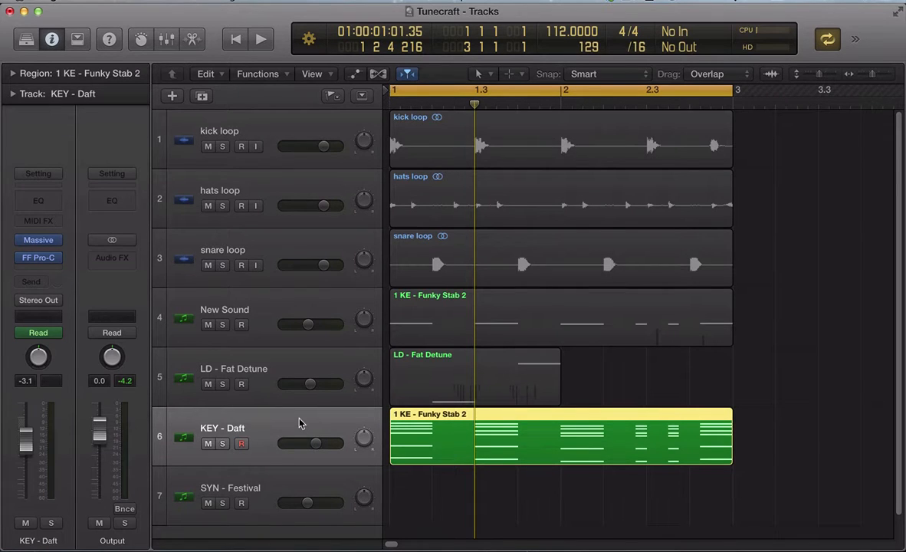
key(space)
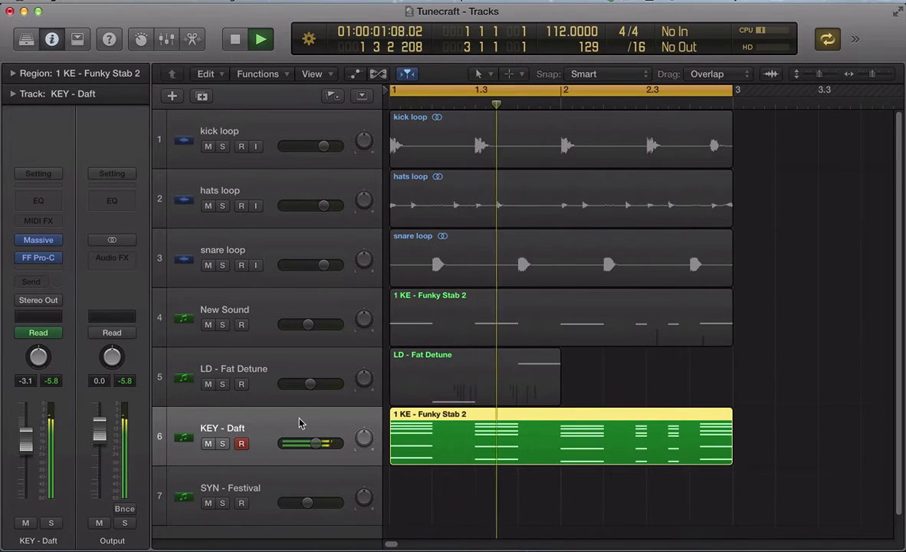
key(space)
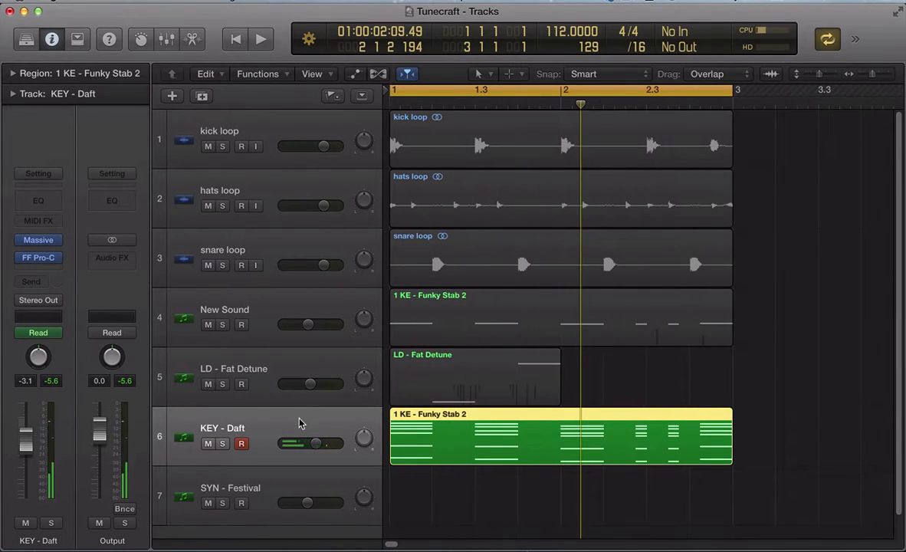
Open Massive on the New Sound track and give OSC1 the Sin-Triangle wavetable with a pitch of -12.00.
click(313, 298)
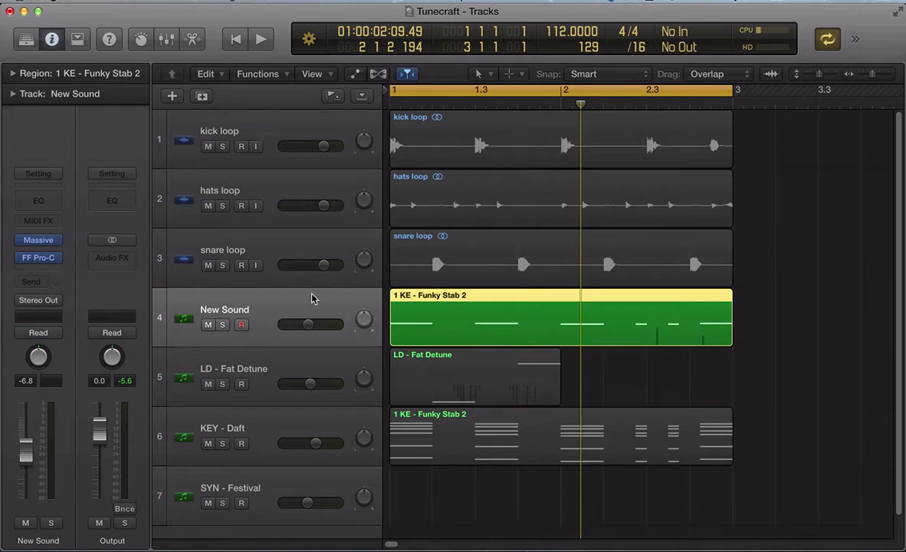
key(v)
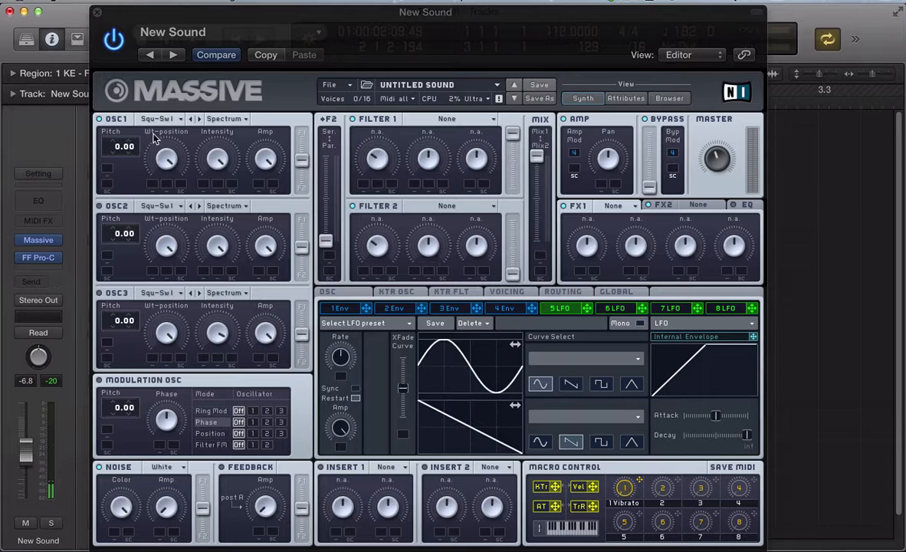
click(160, 120)
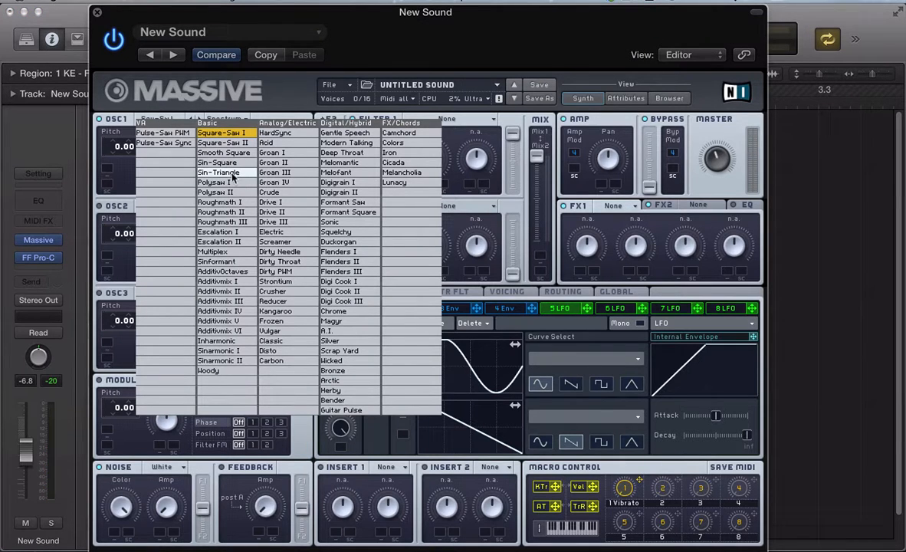
click(233, 176)
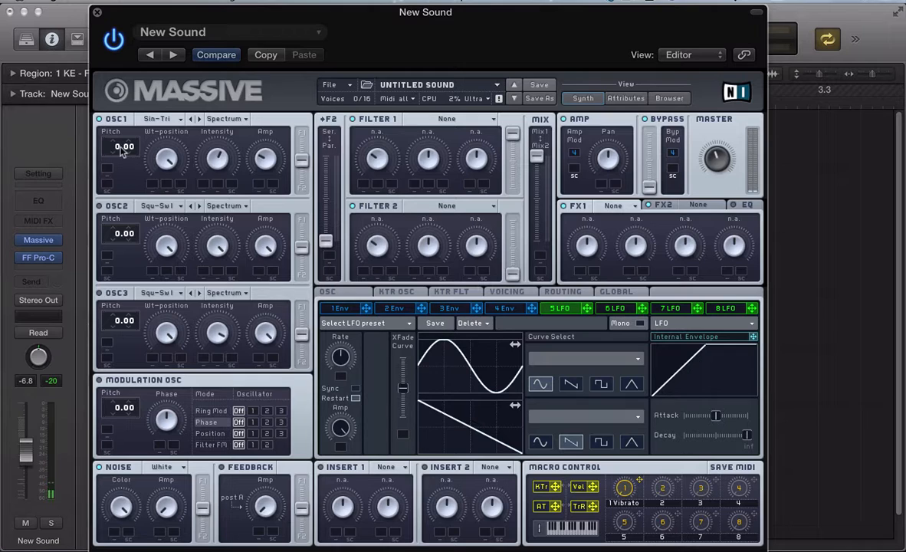
drag(117, 148, 115, 150)
Set OSC2's pitch to -24.00 and enable OSC3 with a pitch of 7.00.
click(117, 238)
click(117, 238)
click(117, 238)
click(99, 294)
drag(115, 315, 124, 318)
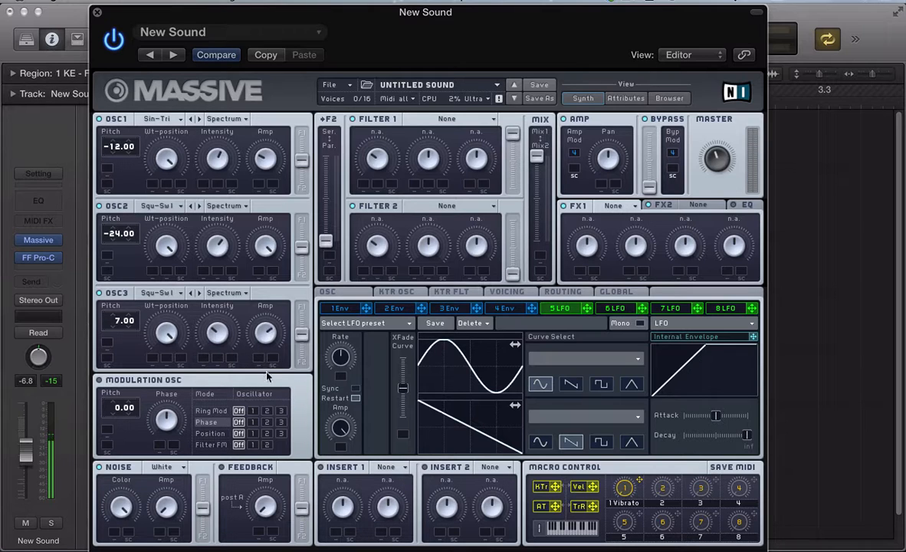
Change the noise type to Bright and route OSC2 and OSC3 entirely into Filter 1.
click(156, 470)
click(153, 441)
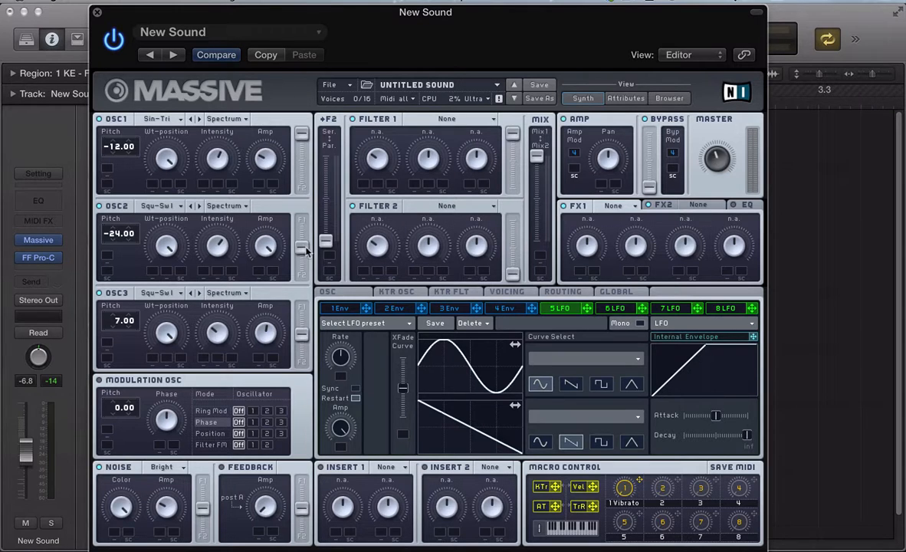
drag(302, 246, 302, 218)
drag(303, 333, 302, 304)
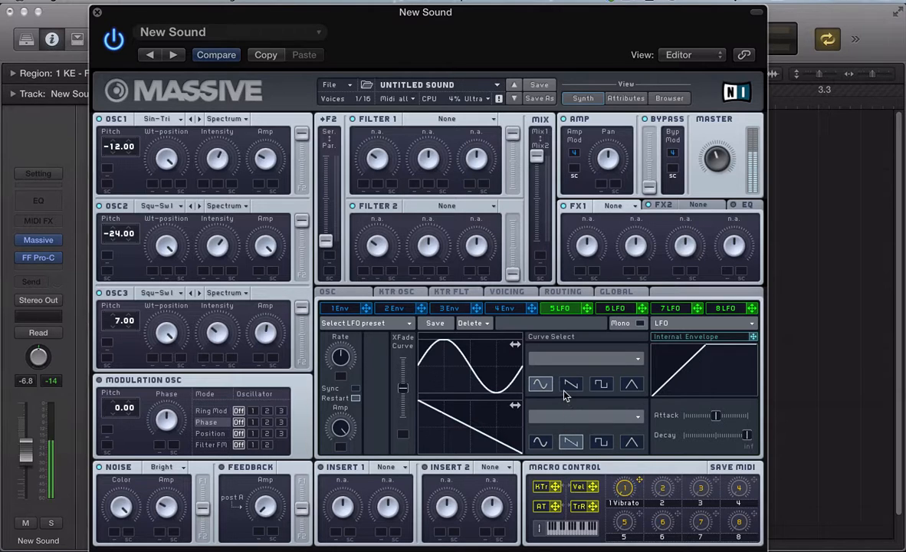
Set Filter 1 to Lowpass 4 with the cutoff fully open and the resonance lowered.
click(411, 117)
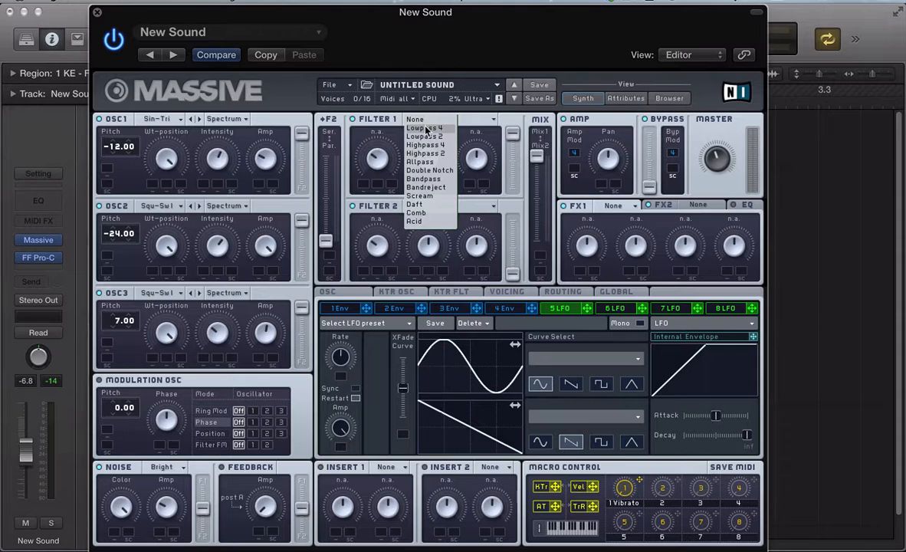
click(425, 128)
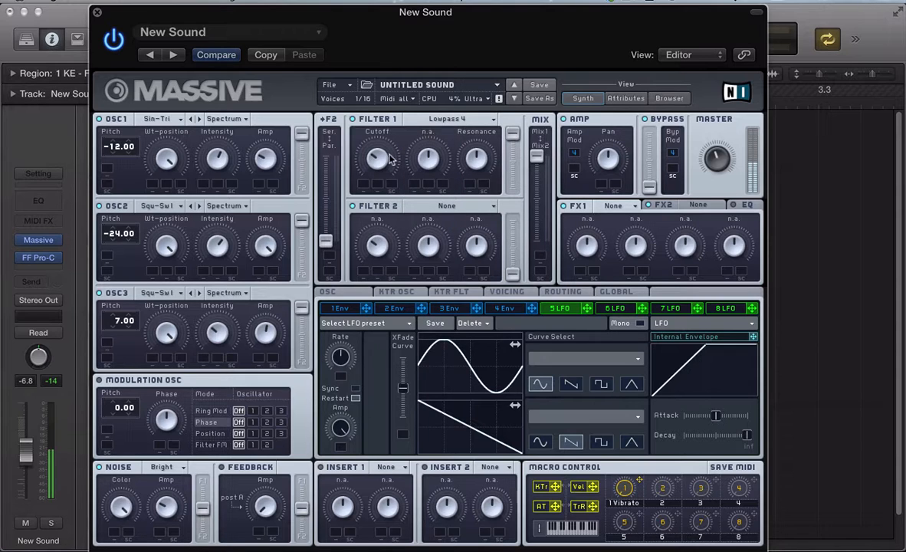
drag(390, 159, 372, 74)
mouse_move(469, 159)
mouse_down()
mouse_move(463, 118)
mouse_move(460, 172)
mouse_up()
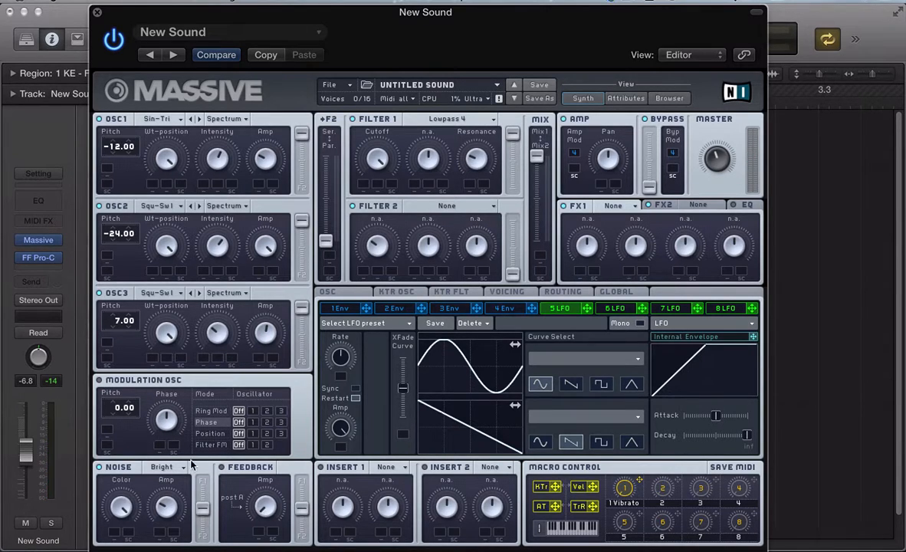
Route the noise entirely into Filter 1 and enable Restart via Gate for the oscillator phases.
drag(199, 510, 198, 479)
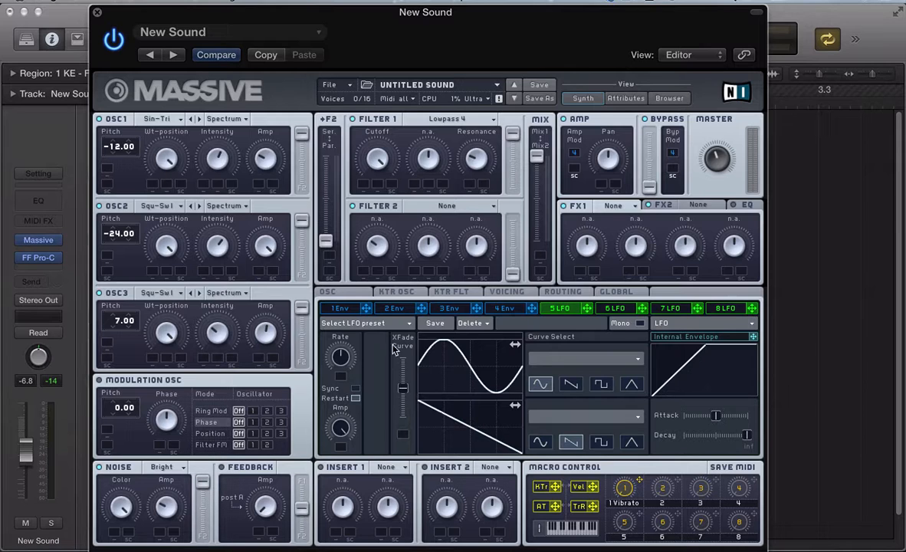
click(335, 291)
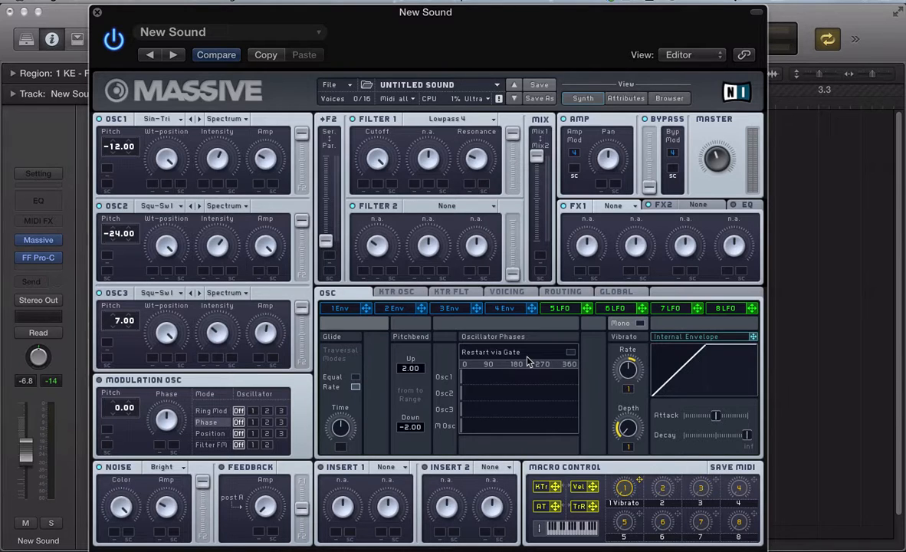
click(571, 352)
Set the voicing to Monophon with 2 unisono voices, and return to the oscillator settings.
click(507, 292)
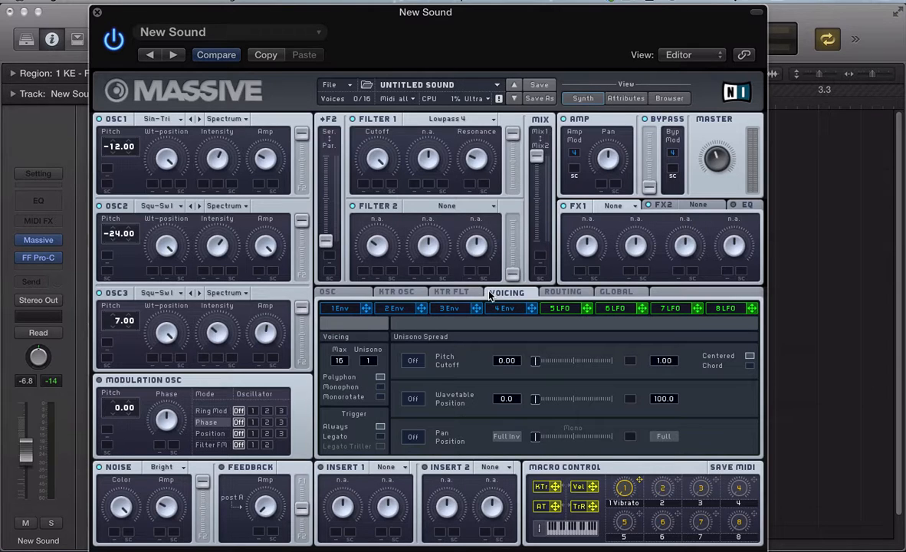
drag(376, 360, 374, 357)
click(381, 387)
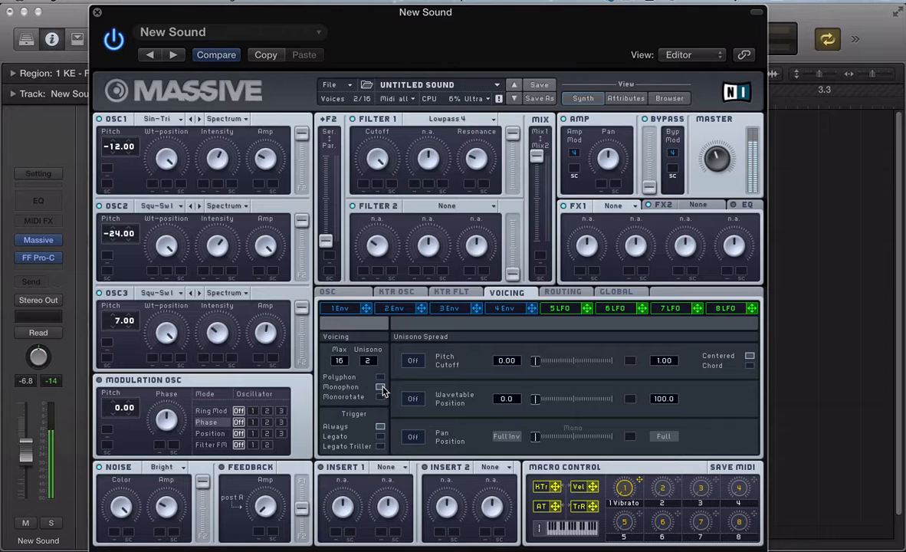
click(360, 292)
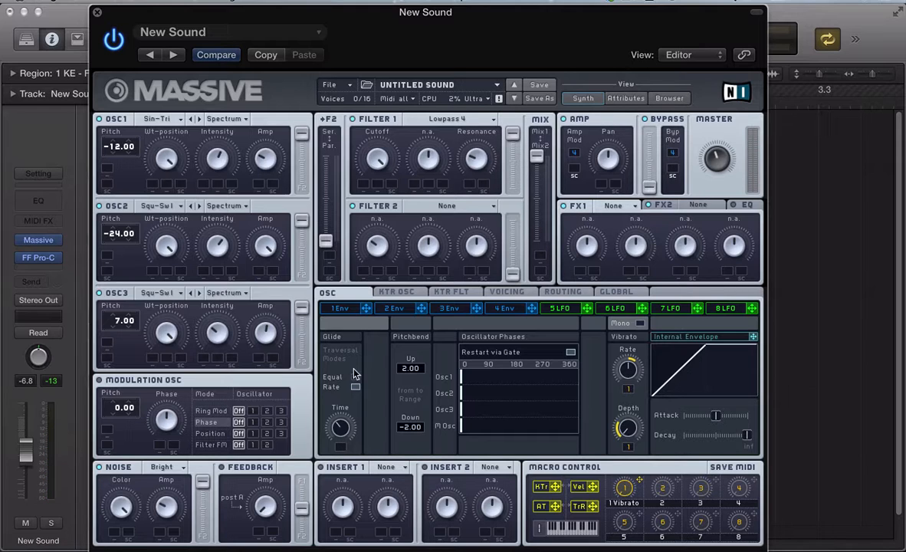
Shorten the attack and decay of envelope 1.
click(341, 309)
drag(479, 414, 474, 395)
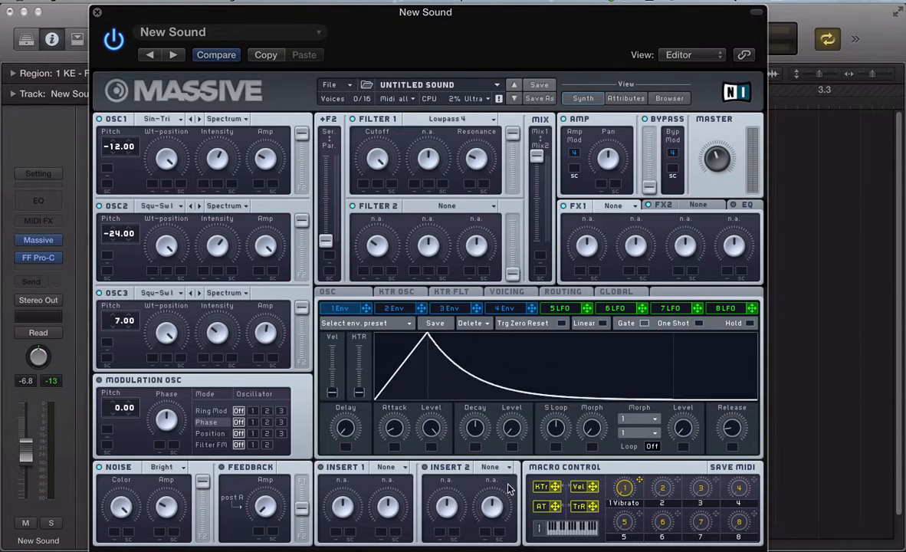
drag(470, 448, 473, 435)
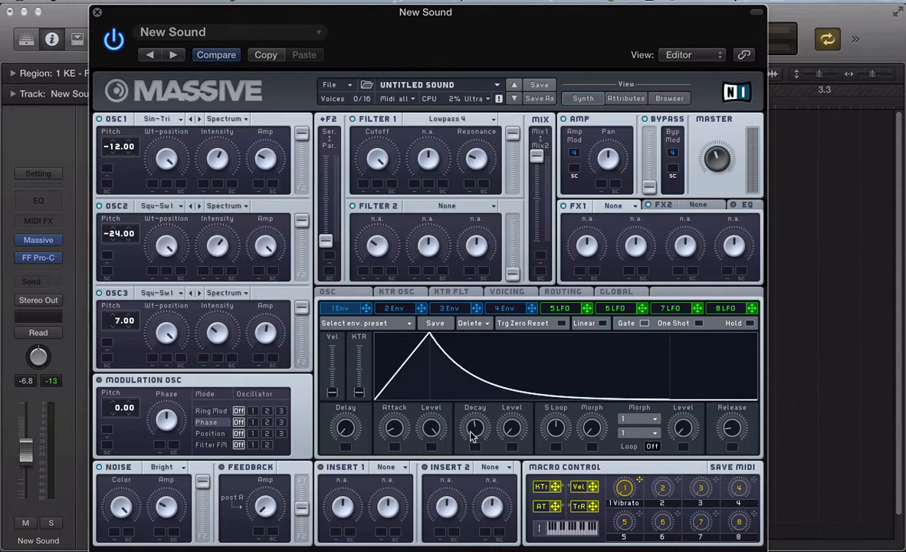
drag(473, 436, 472, 443)
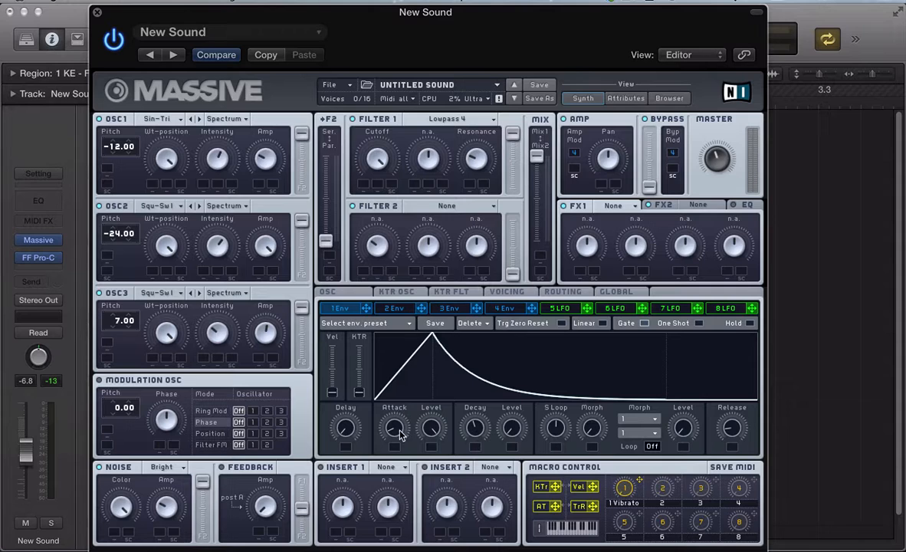
drag(400, 434, 398, 432)
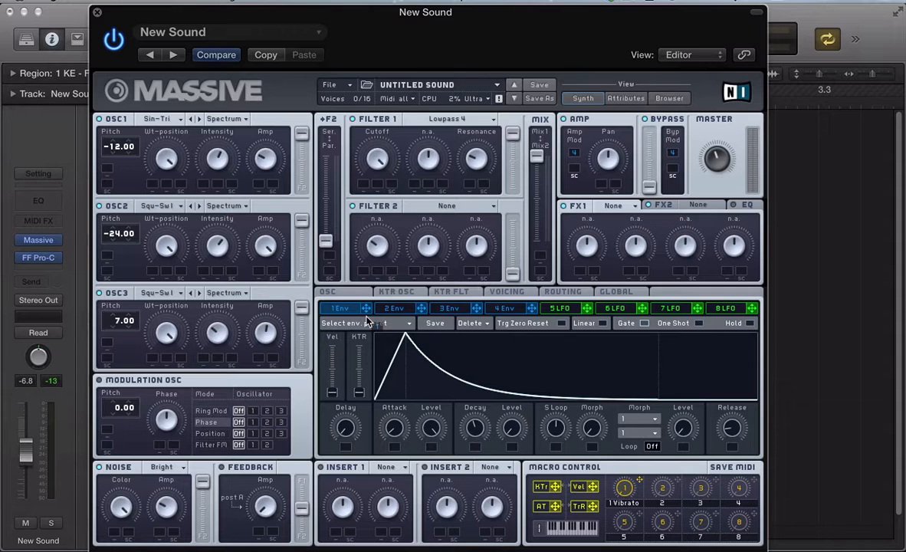
Modulate the pitch of OSC1, OSC2 and OSC3 by 12.00 with envelope 1, and shorten the envelope's decay further.
click(106, 170)
click(106, 255)
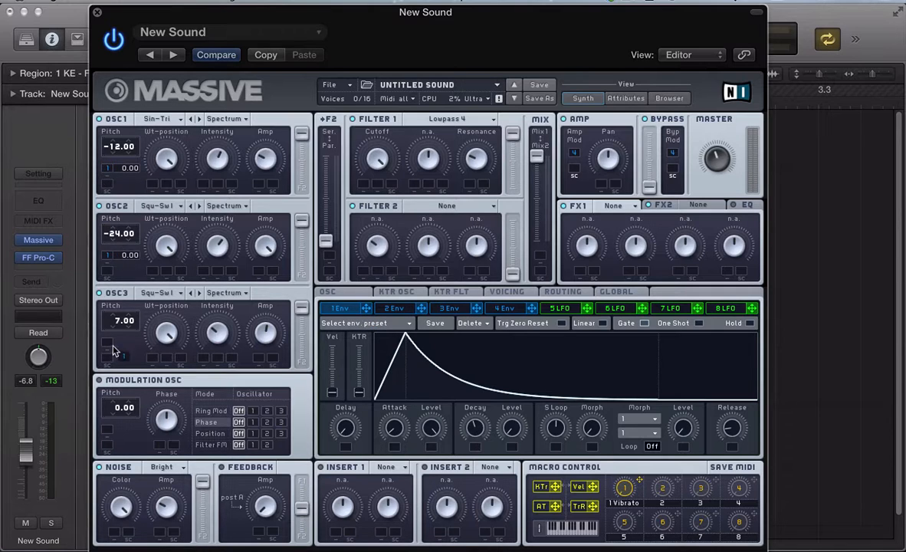
click(106, 342)
mouse_move(127, 345)
mouse_down()
mouse_move(119, 320)
mouse_move(130, 342)
mouse_up()
drag(123, 255, 130, 248)
drag(126, 170, 128, 168)
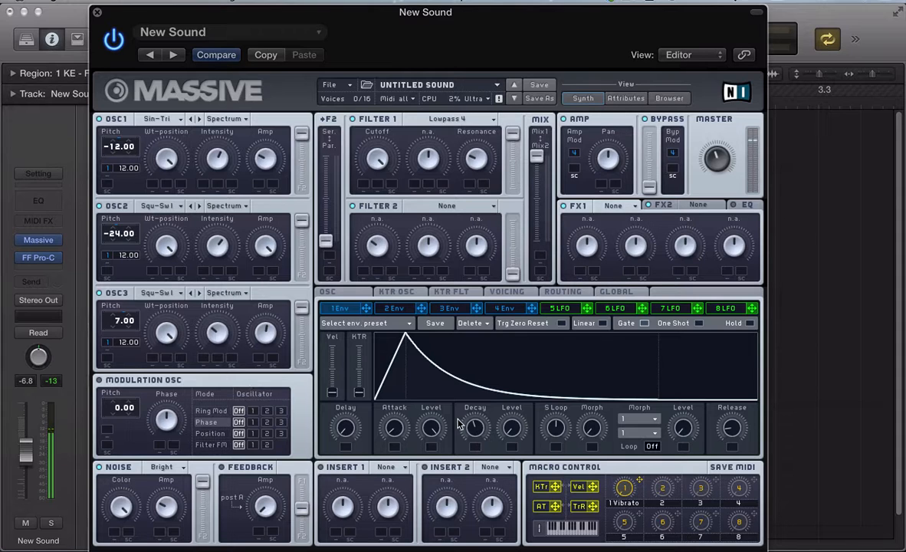
drag(480, 434, 474, 457)
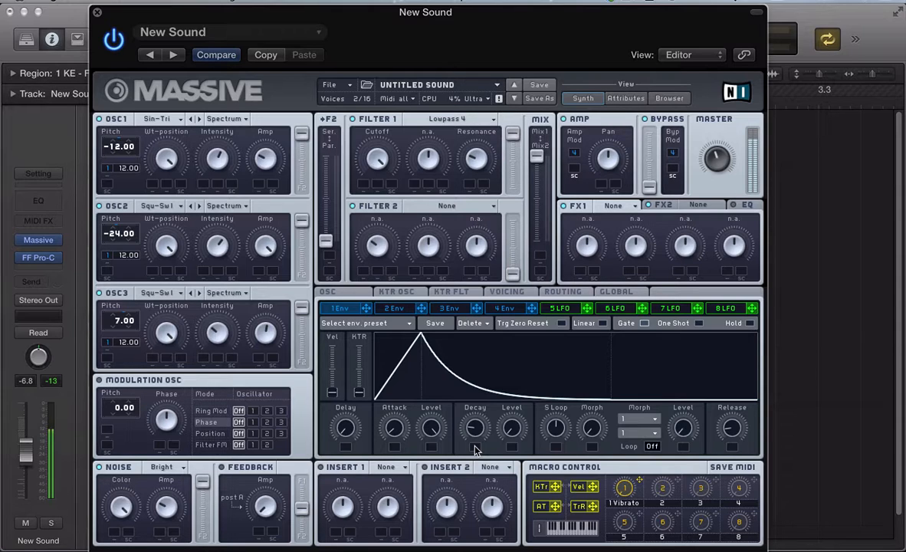
Load the Classic Tube effect in FX1 with raised drive and a slightly reduced dry/wet mix.
click(613, 208)
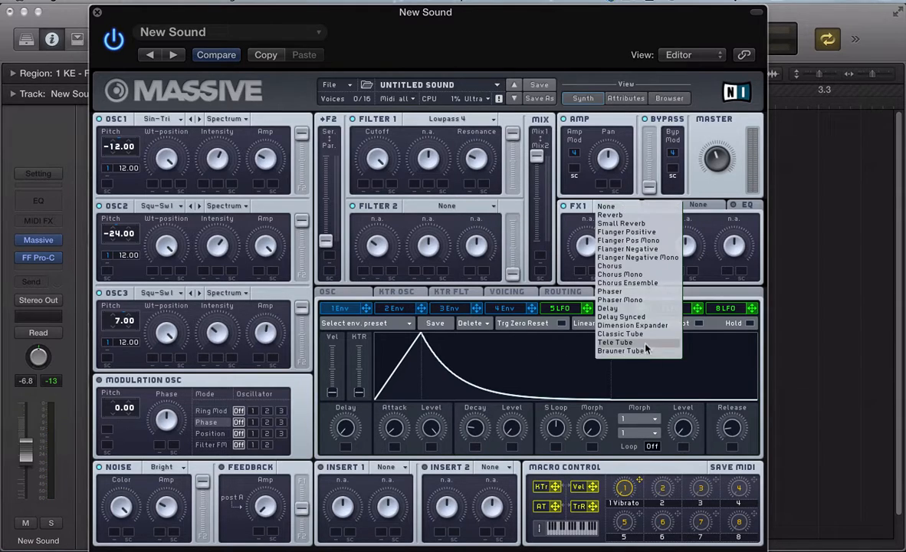
click(619, 333)
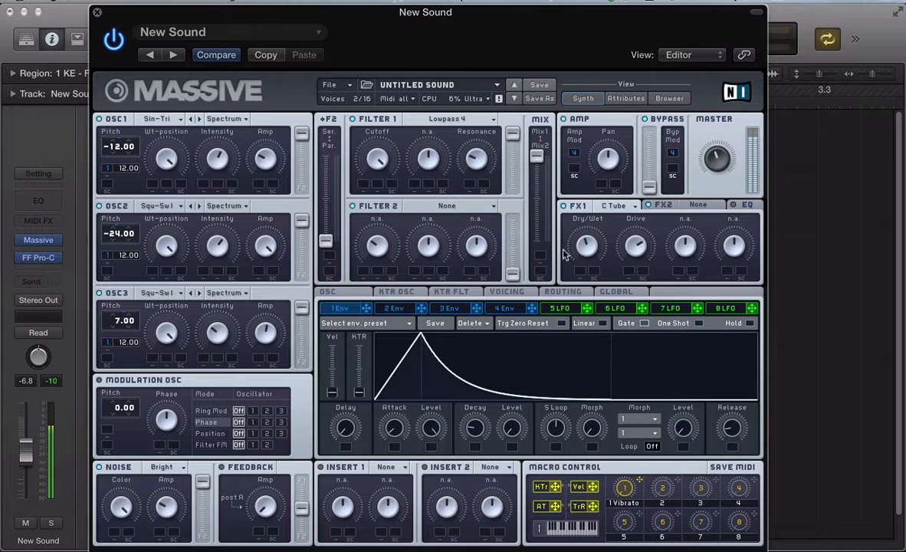
drag(583, 245, 583, 250)
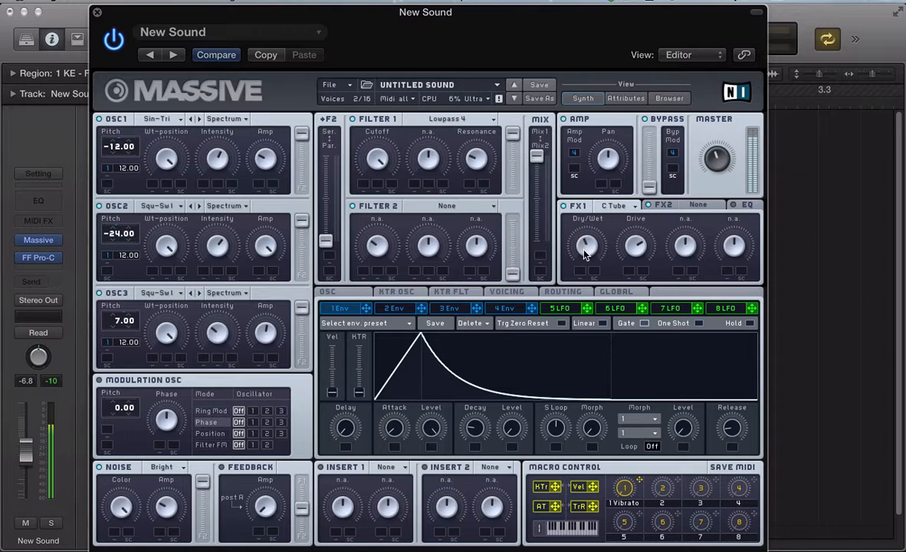
Load Dimension Expander in FX2 with reduced size and dry/wet, and enable the EQ with boosted low and high shelves.
click(696, 204)
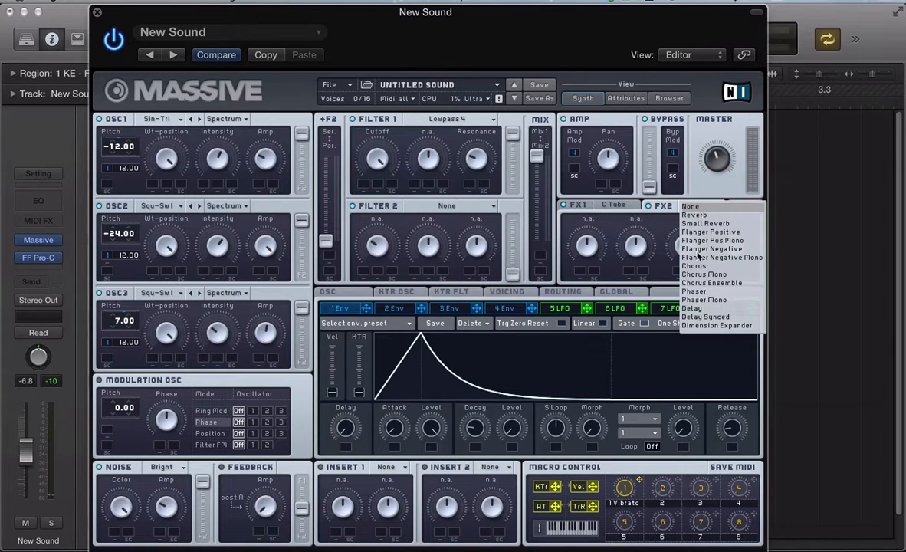
click(702, 325)
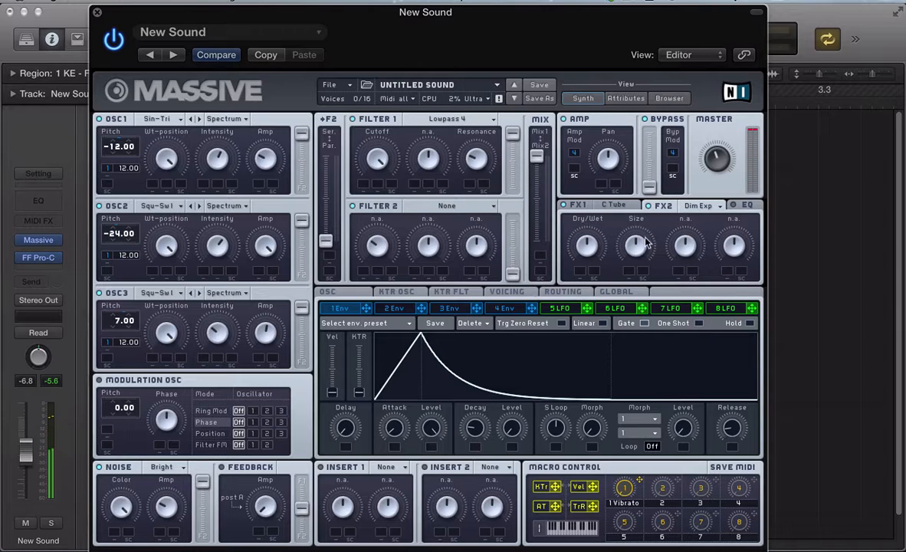
drag(638, 243, 638, 277)
drag(588, 246, 589, 288)
click(733, 206)
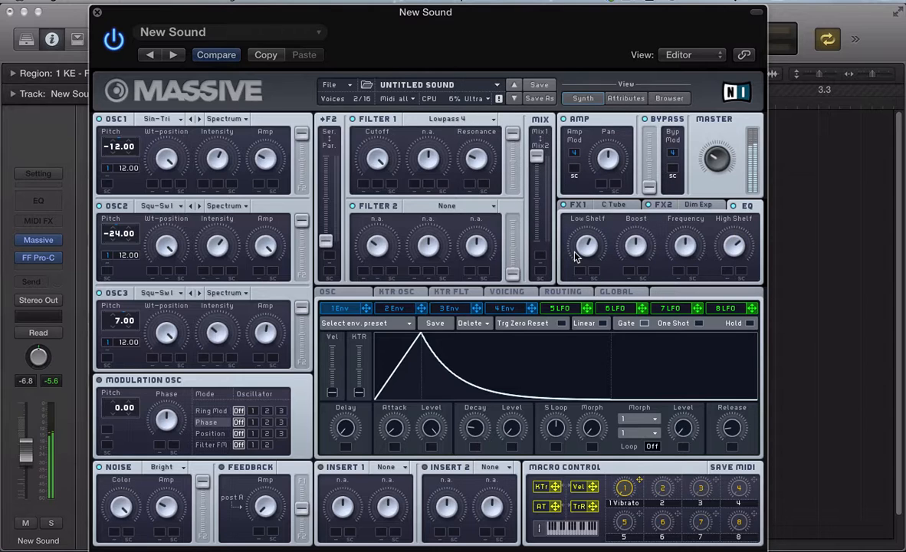
Hide the plug-in window and play the New Sound region together with the kick, hats and snare loops.
key(space)
key(v)
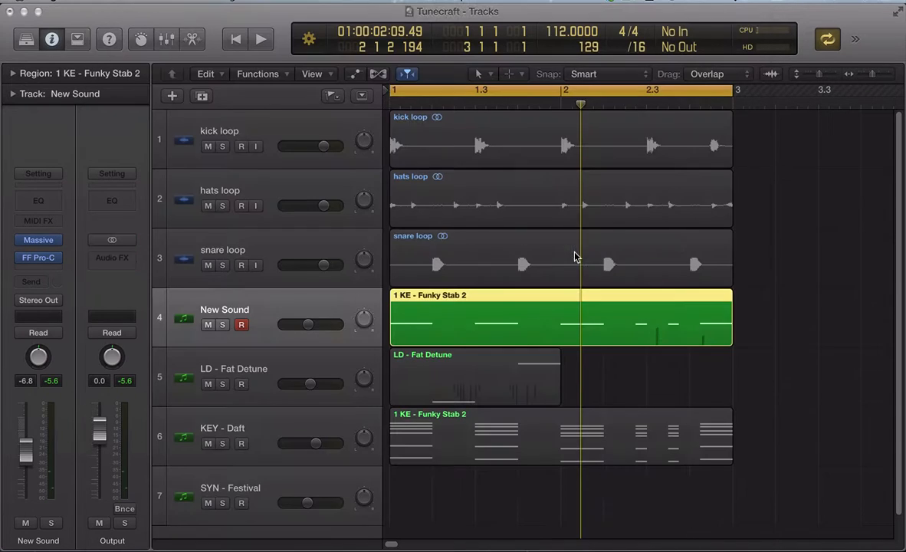
drag(731, 314, 378, 125)
key(space)
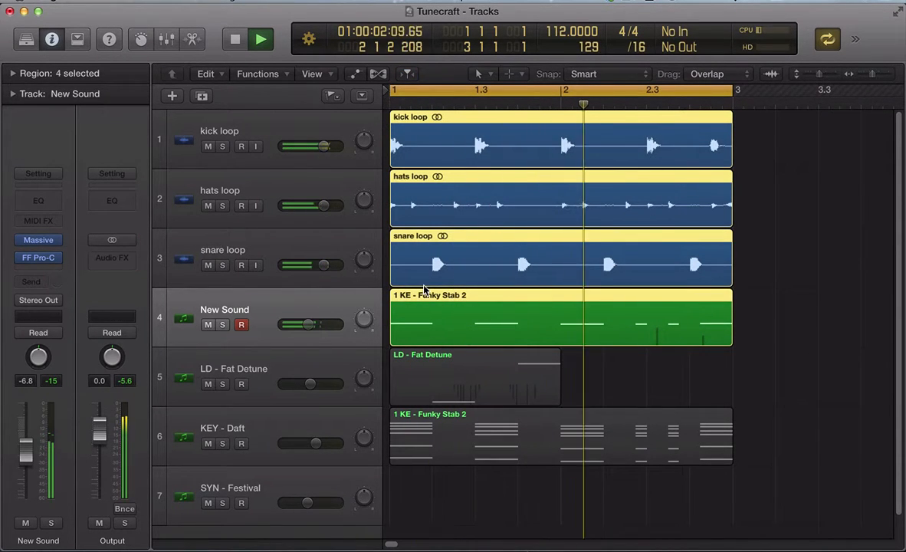
key(space)
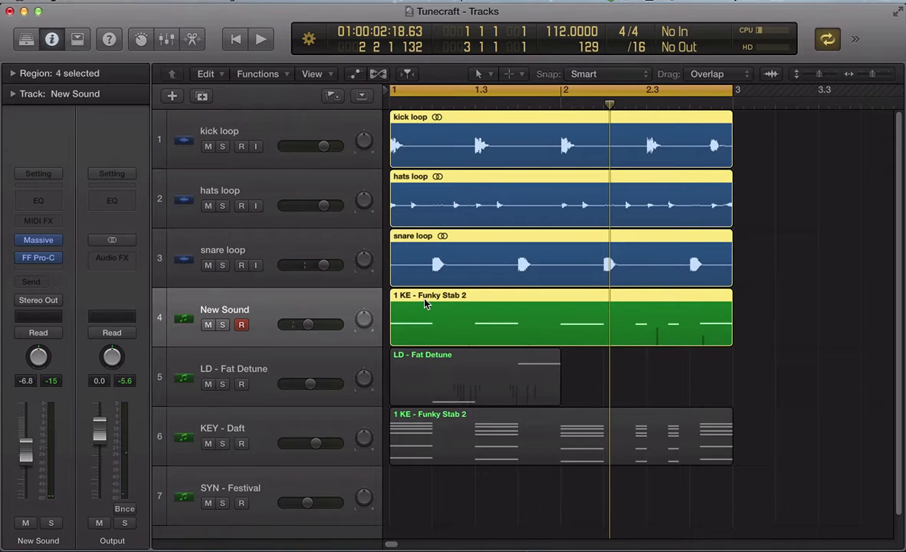
Open FF Pro-C on the New Sound track to check its side-chain compression with the drum loops, and close the plug-in windows.
click(277, 308)
click(43, 261)
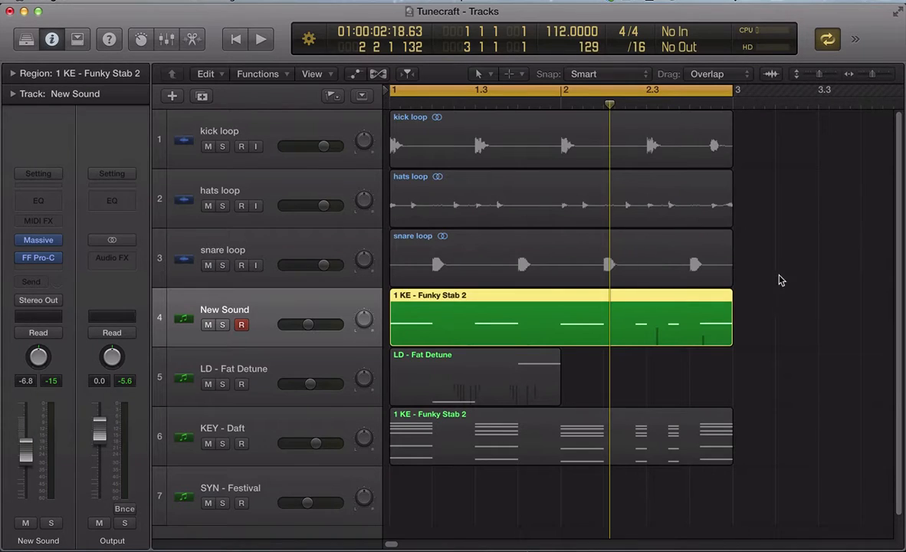
drag(779, 280, 481, 137)
key(v)
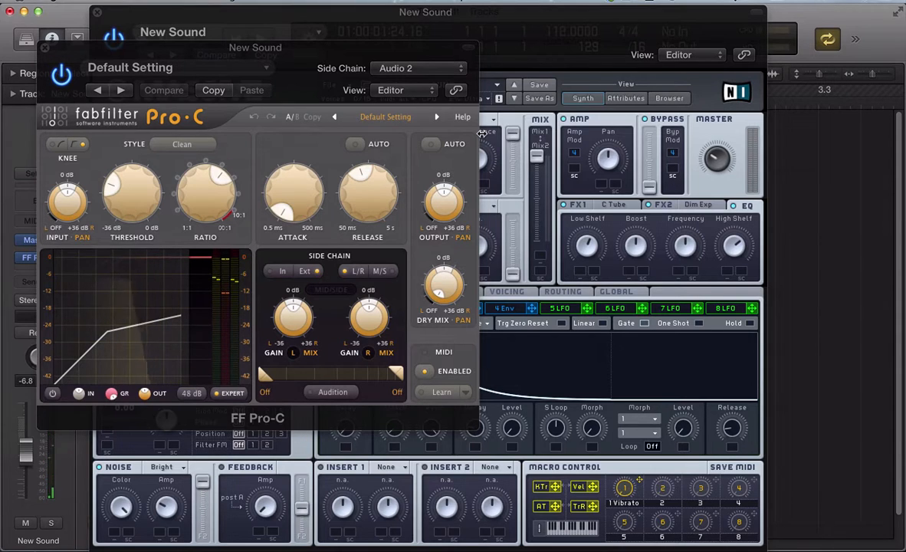
click(45, 49)
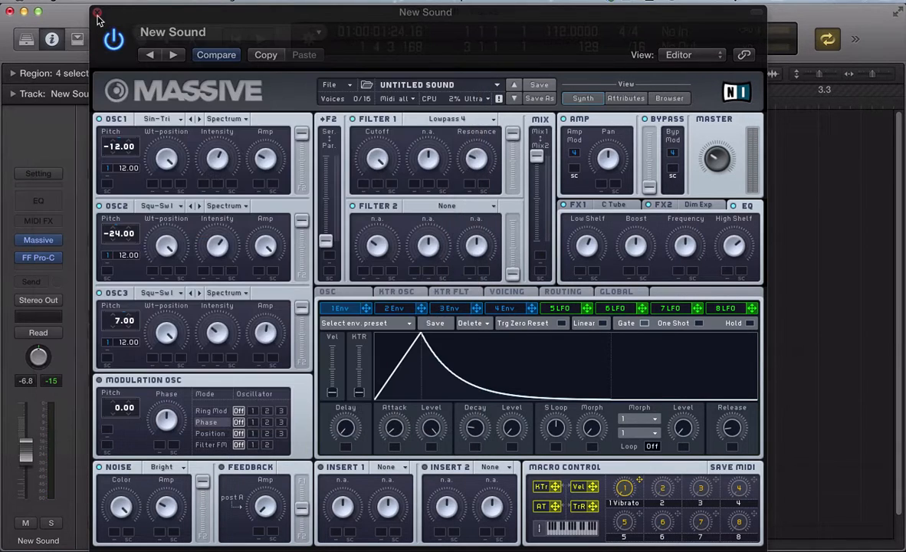
click(95, 12)
Select the LD - Fat Detune track, limit the cycle range to bar 1 and play it.
scroll(278, 350, down, 1)
click(277, 344)
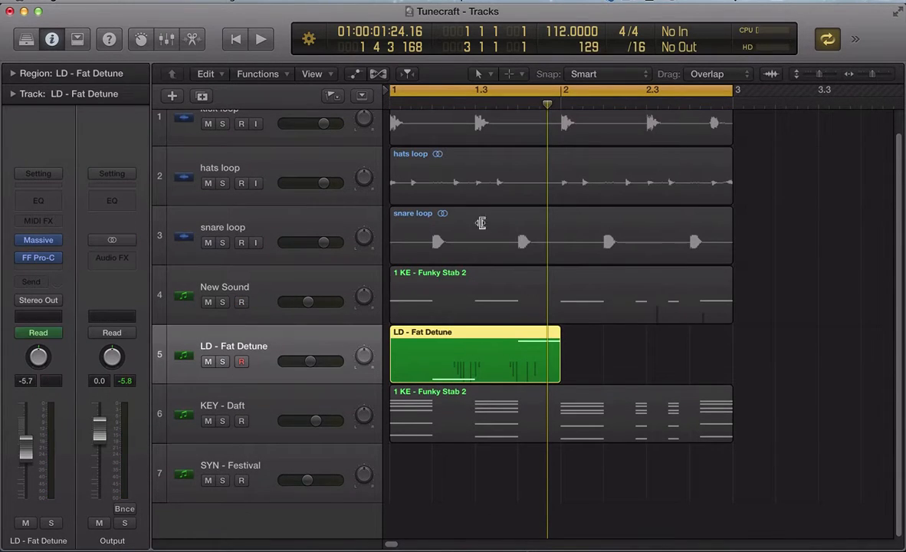
click(447, 89)
drag(395, 91, 550, 113)
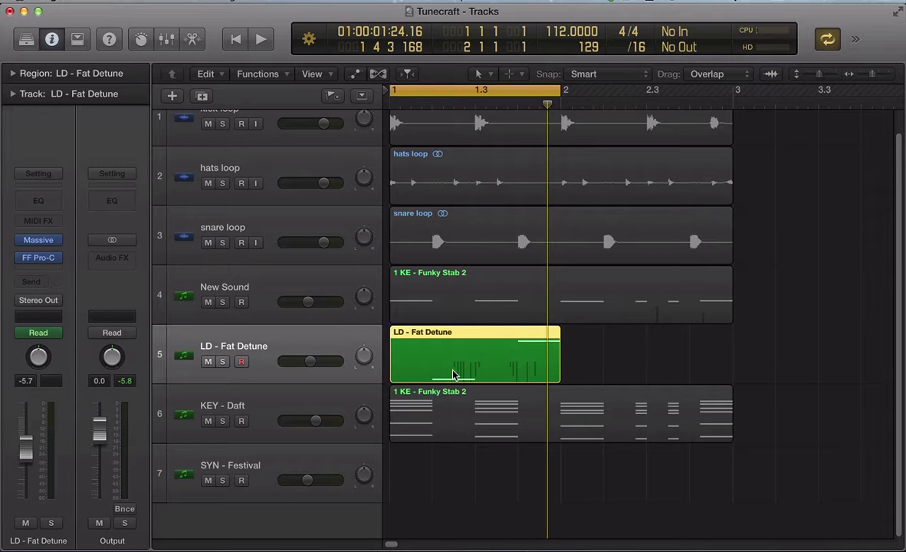
key(space)
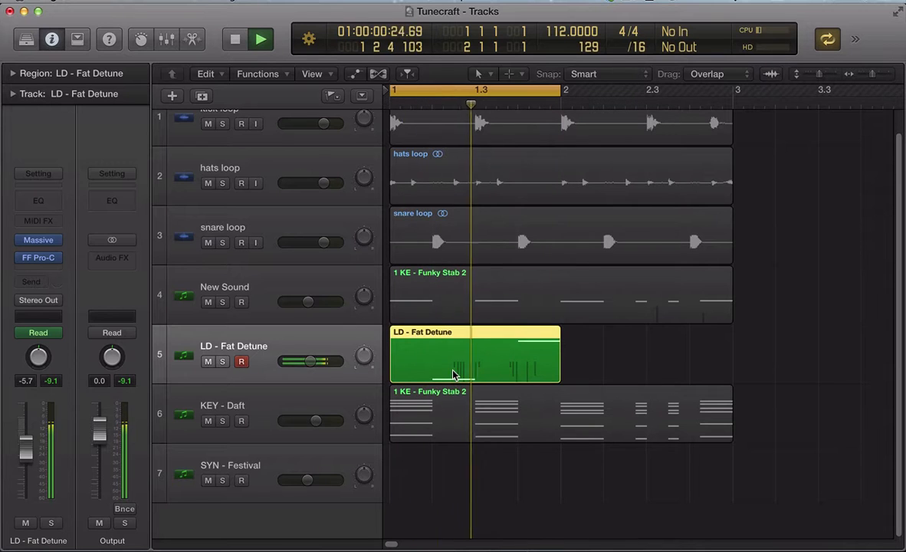
Show track automation, stop playback and examine the Massive notch and vibrato automation lanes of LD - Fat Detune.
key(a)
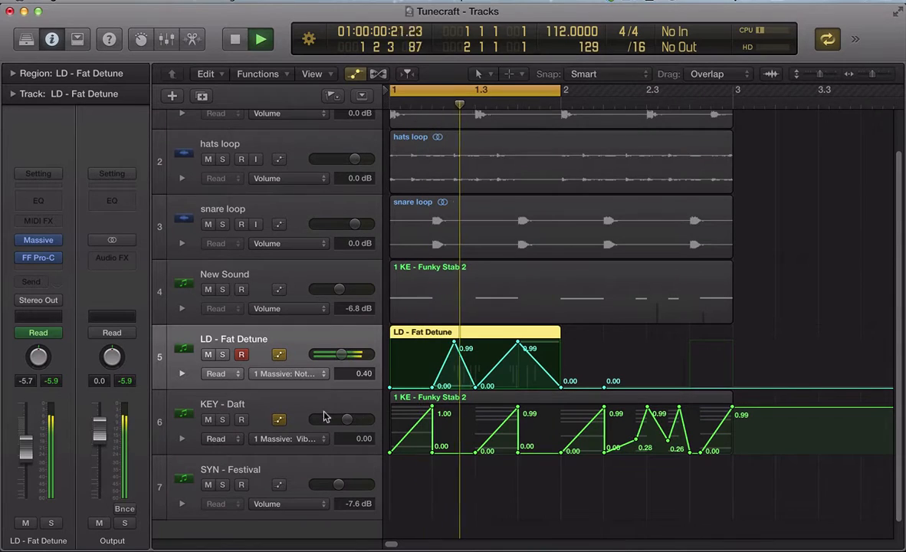
key(space)
click(182, 374)
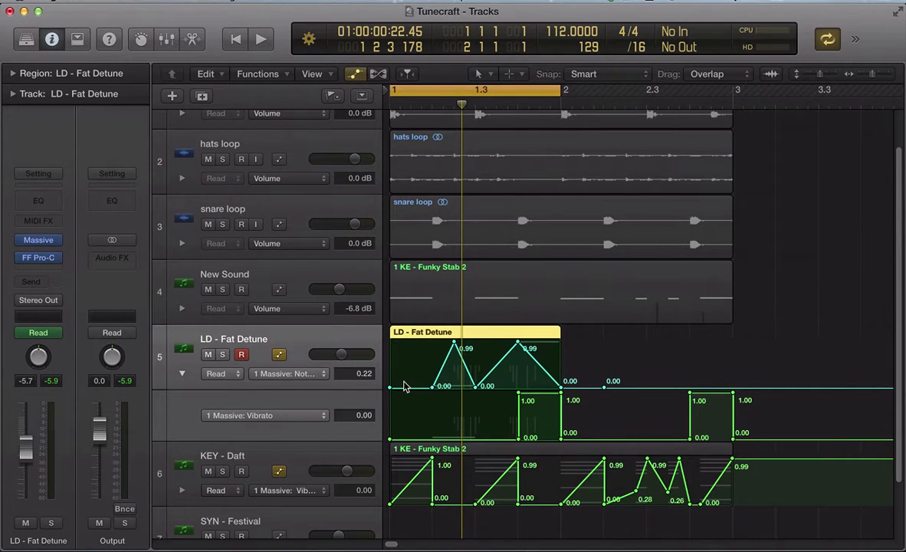
click(182, 373)
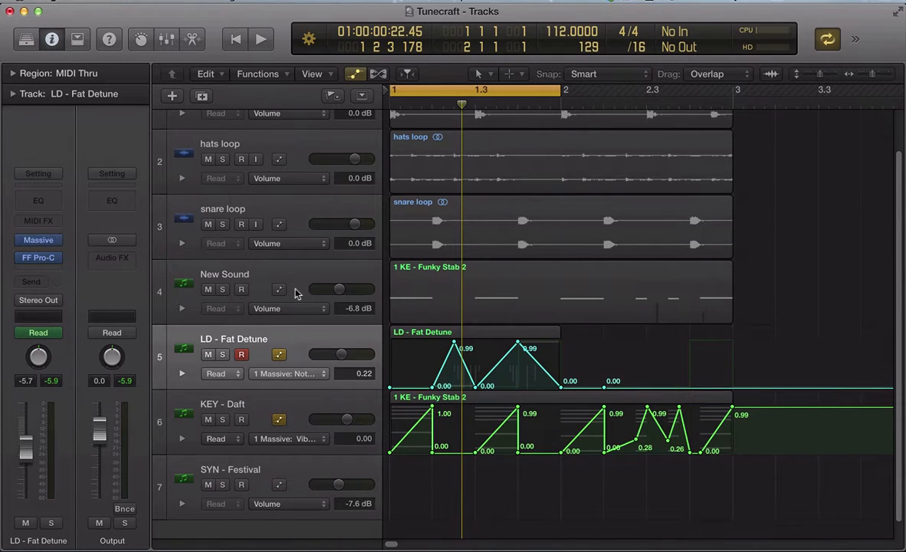
click(293, 342)
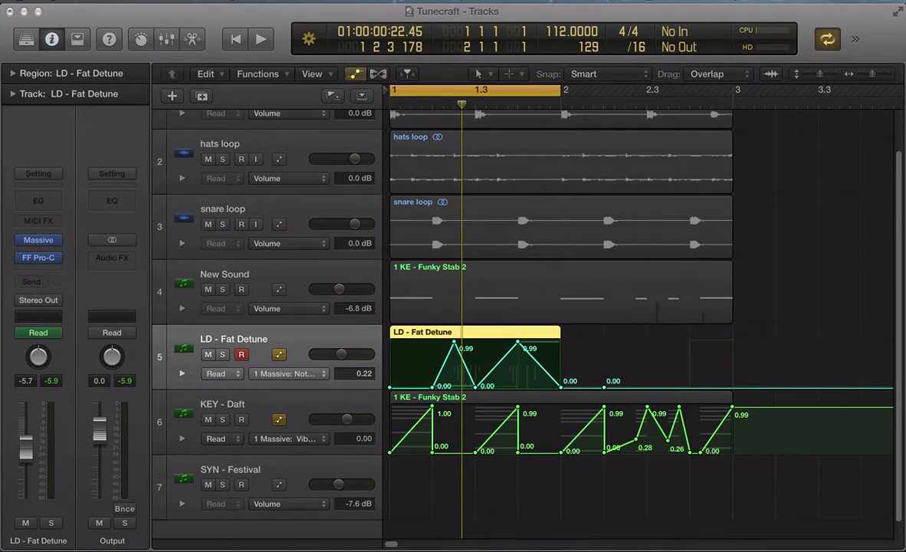
Open Massive on the LD - Fat Detune track and start a new sound.
click(38, 240)
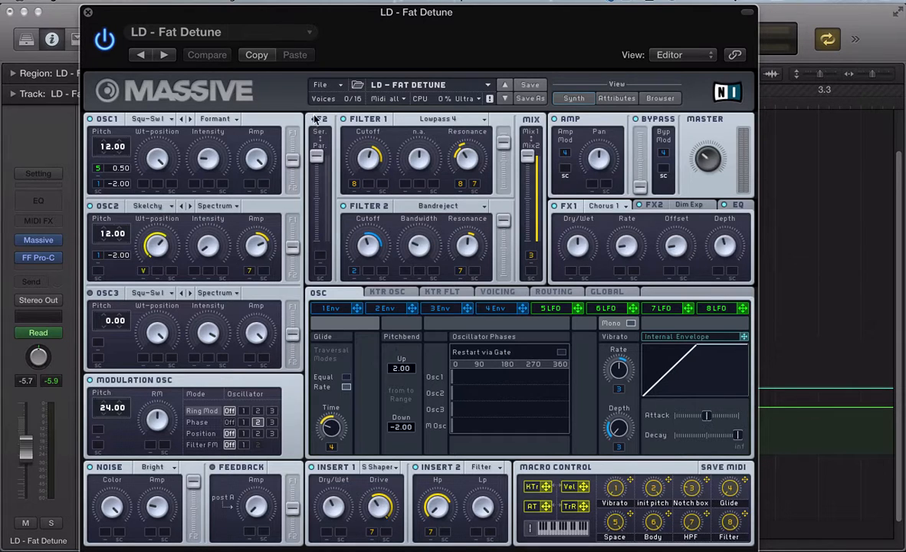
click(319, 85)
click(330, 85)
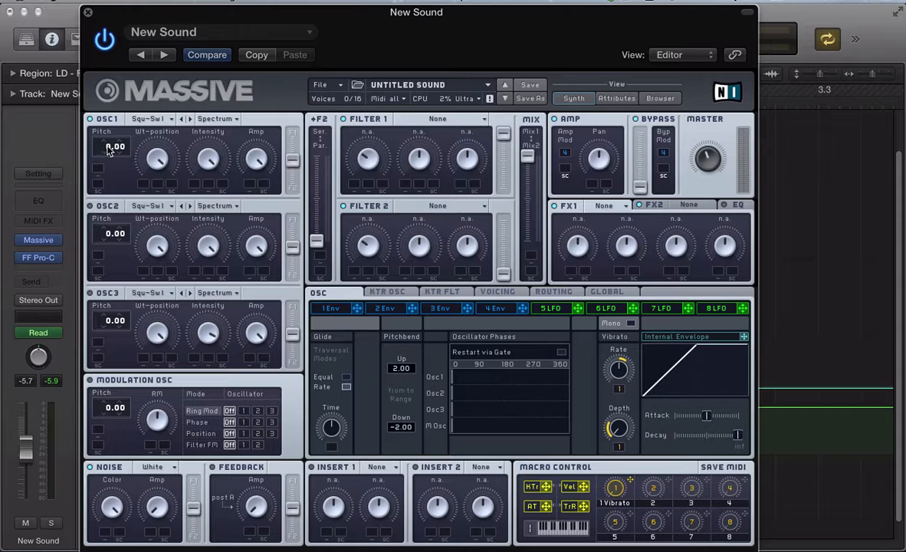
Set oscillator 1's pitch to 12.00, switch it to Formant mode and lower its intensity.
drag(110, 149, 117, 145)
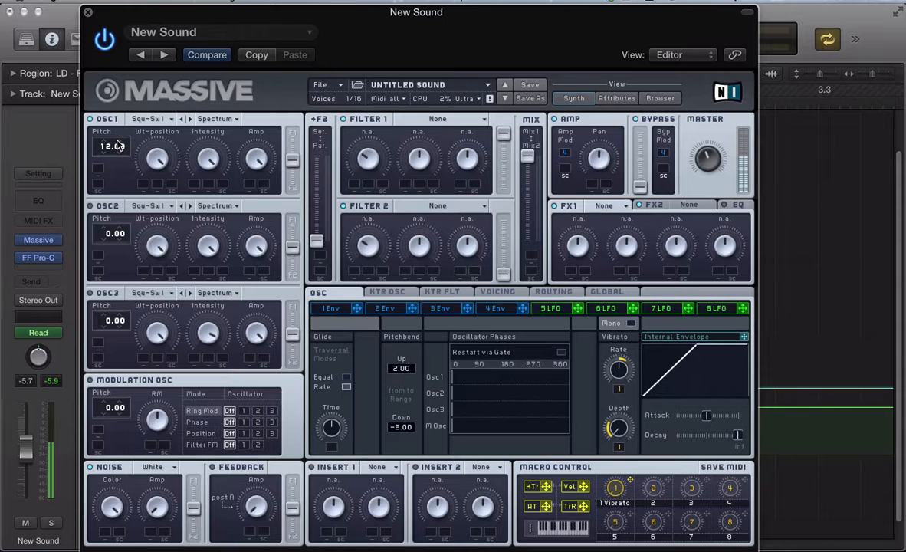
click(208, 119)
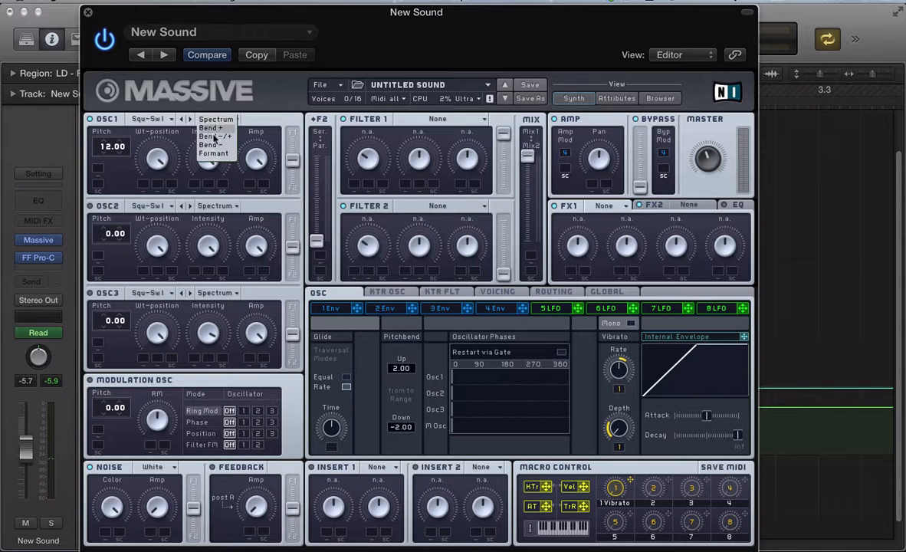
click(214, 153)
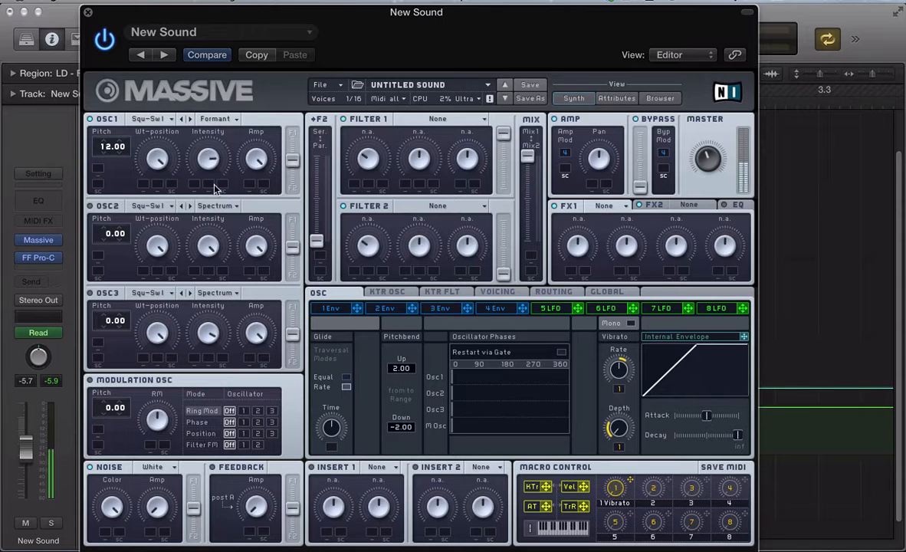
drag(204, 170, 207, 194)
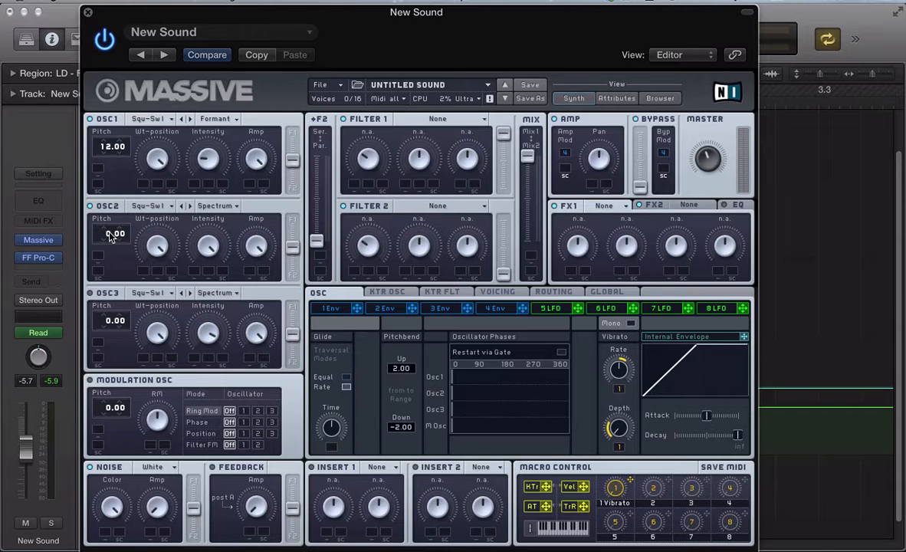
Set oscillator 2's pitch to 12.00 and load the Squelchy wavetable with reduced wavetable position, intensity and amp.
drag(113, 233, 114, 228)
click(158, 206)
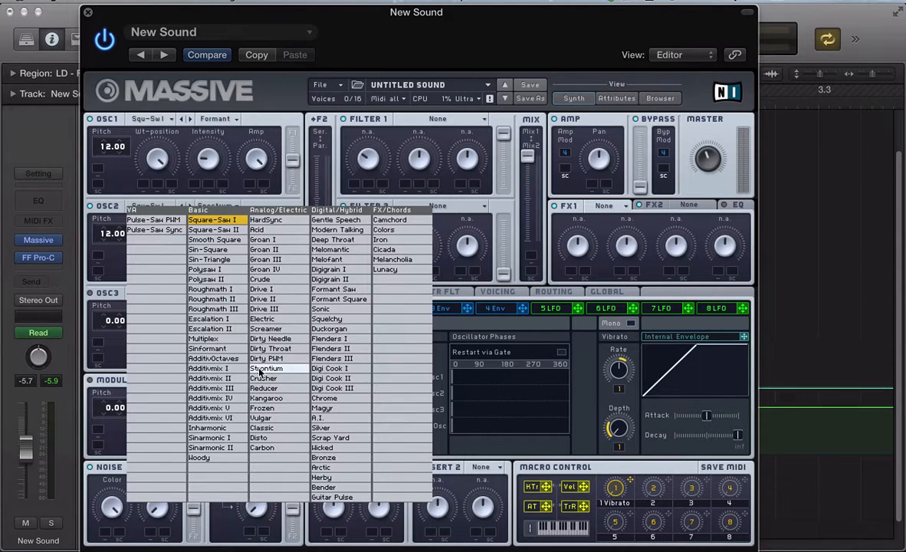
click(335, 319)
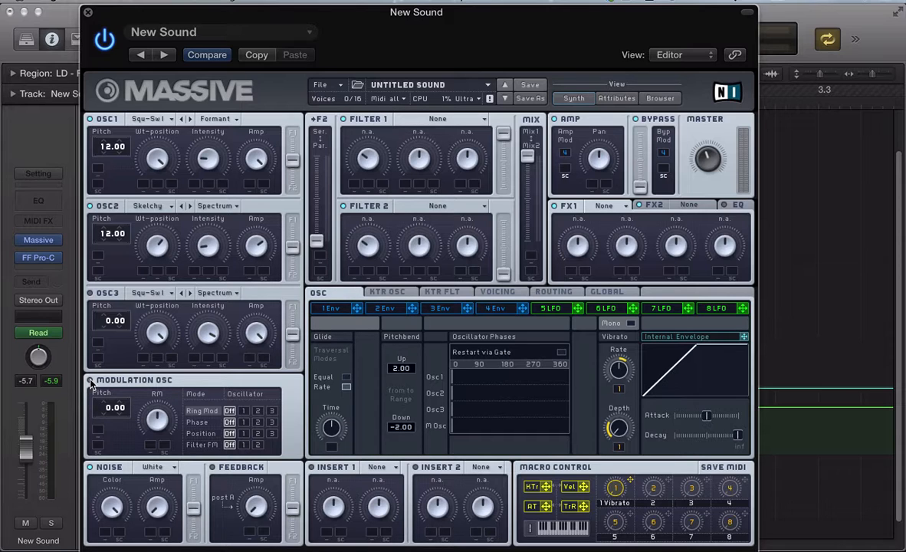
Phase-modulate oscillator 2 with the modulation oscillator at pitch 24.00, and add low-level Bright Noise.
click(203, 423)
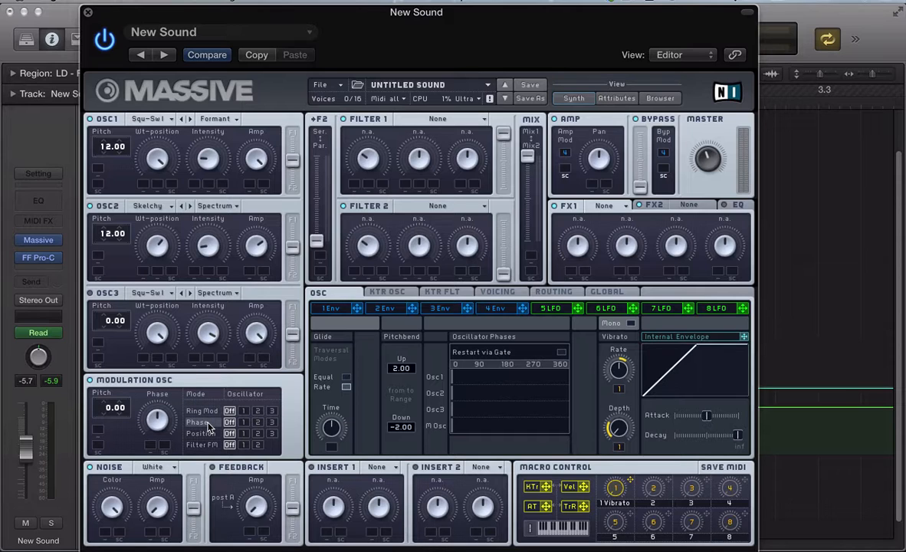
click(258, 423)
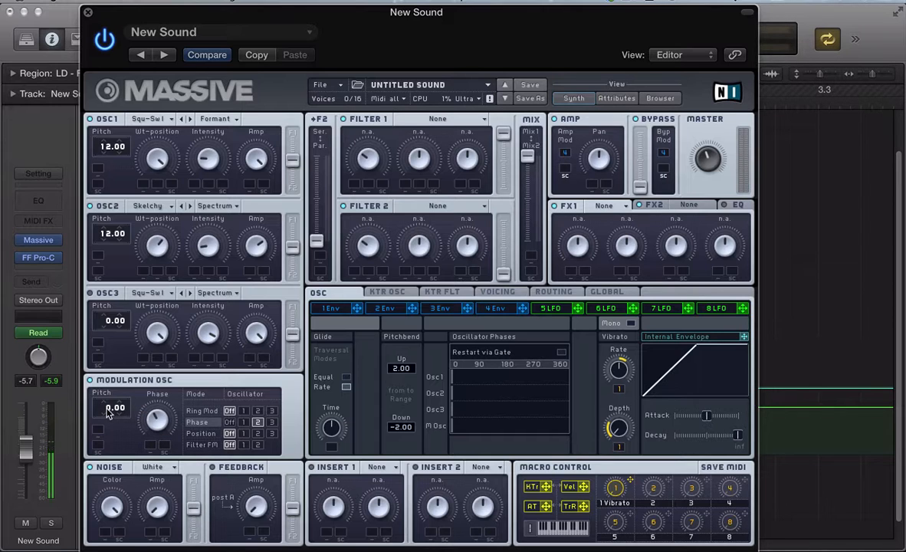
drag(110, 411, 113, 401)
click(158, 469)
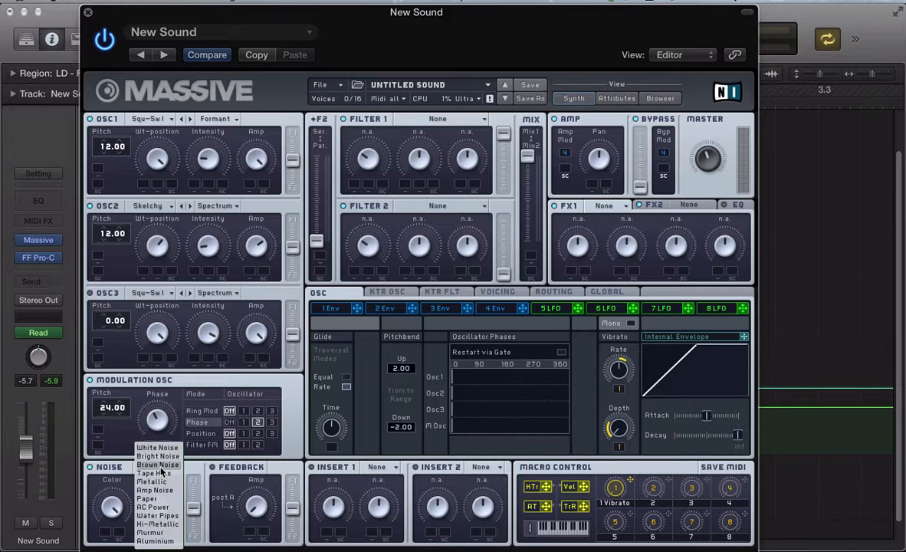
click(158, 456)
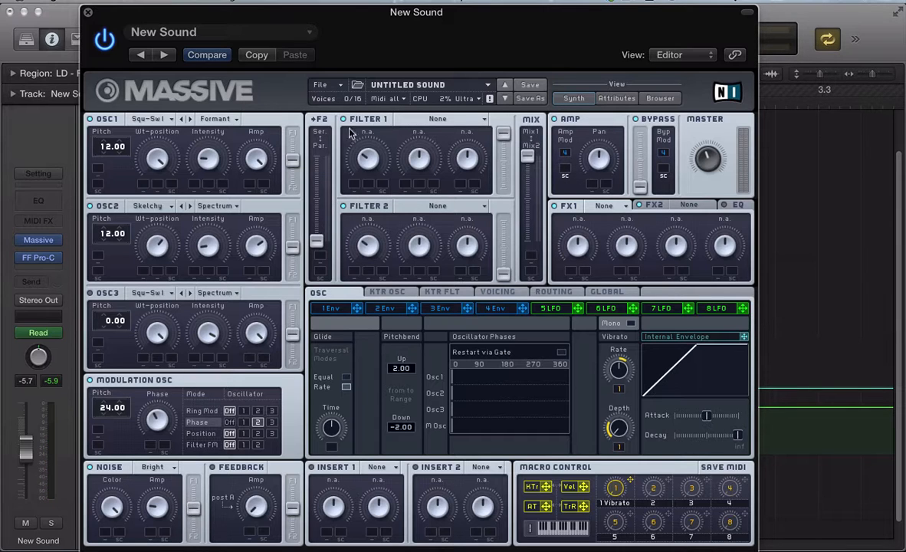
Load Lowpass 4 in Filter 1 and Bandreject in Filter 2, with Filter 2 at full output and the mix moved fully to Mix2.
click(439, 121)
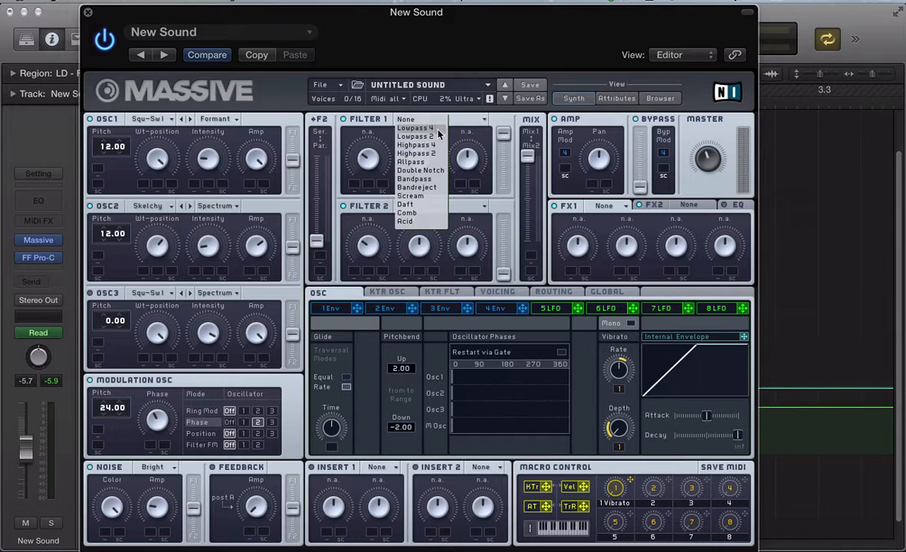
click(431, 128)
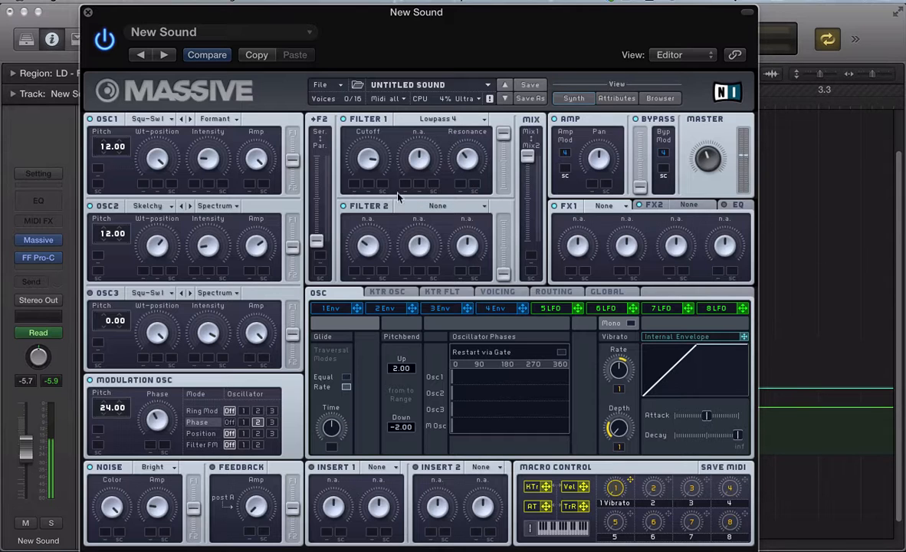
click(431, 206)
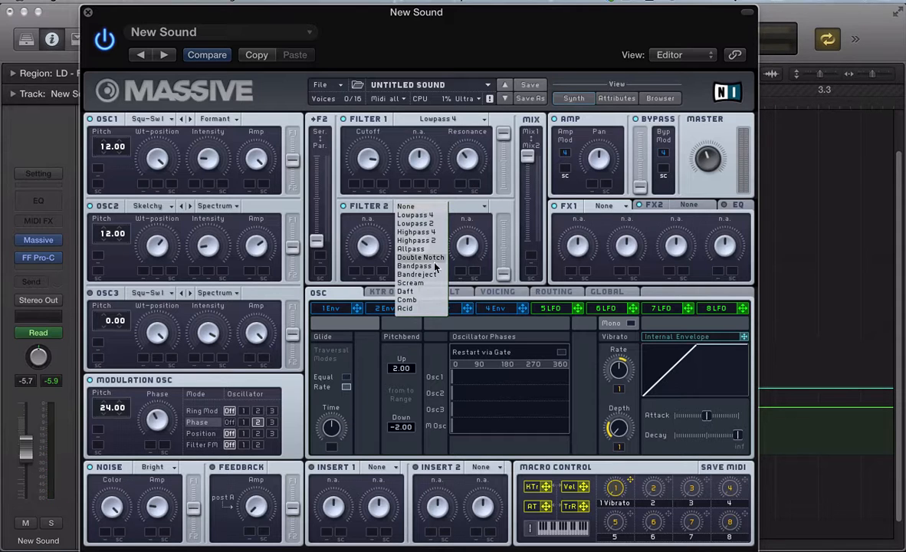
click(420, 275)
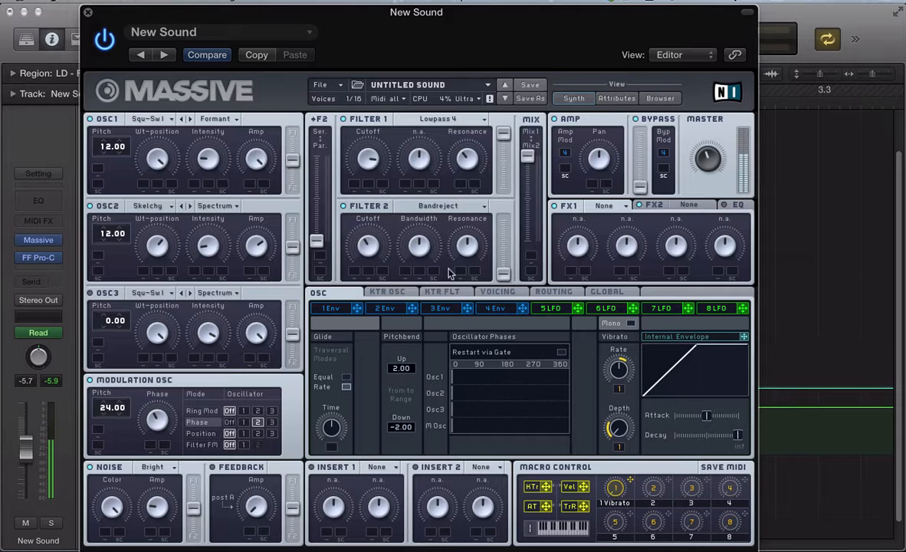
drag(504, 274, 504, 221)
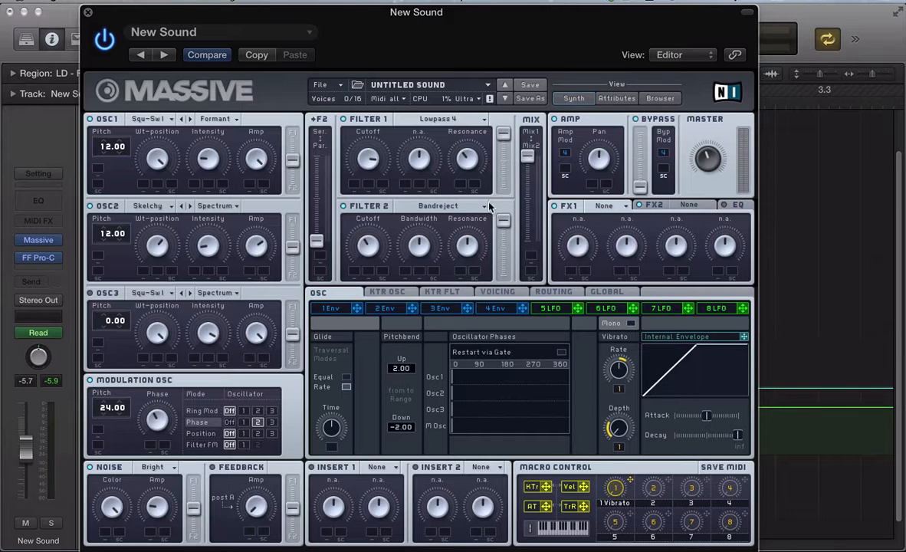
drag(525, 155, 528, 240)
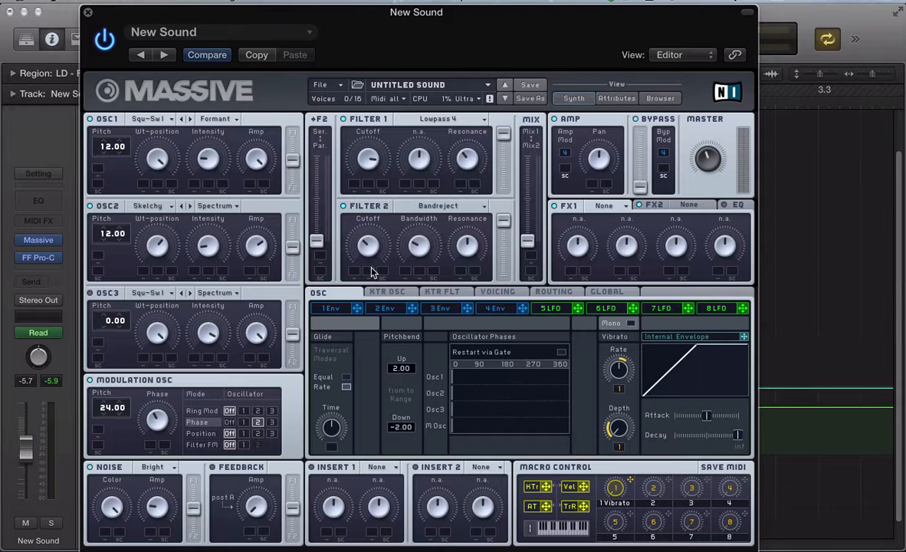
Modulate Filter 2's cutoff upward with envelope 2, using a longer attack and zero decay level, and return the mix to Mix1.
click(385, 308)
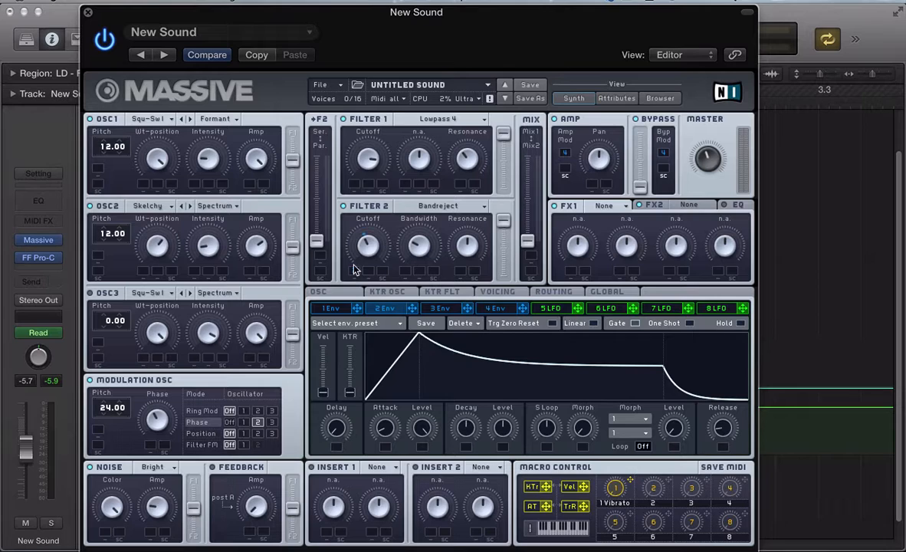
drag(354, 270, 349, 244)
mouse_move(370, 398)
mouse_down()
mouse_move(364, 387)
mouse_move(368, 394)
mouse_up()
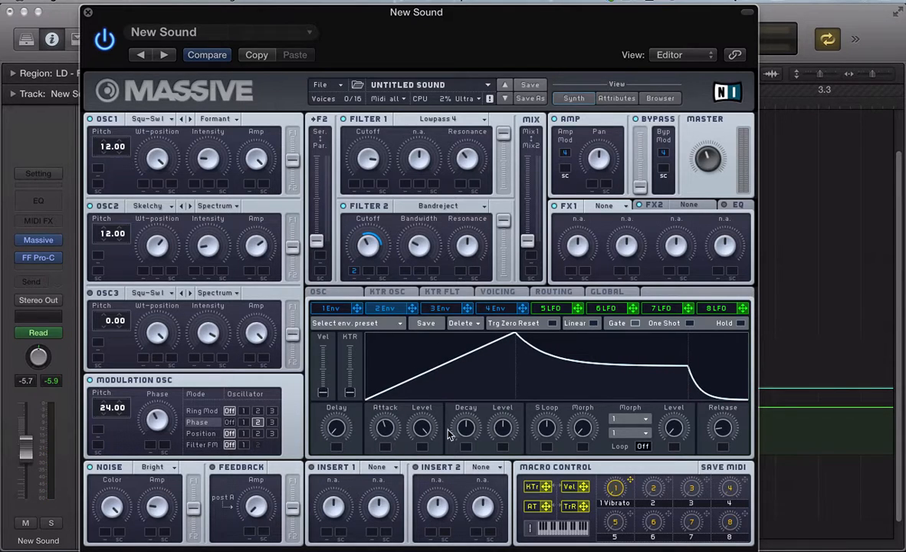
drag(463, 427, 507, 545)
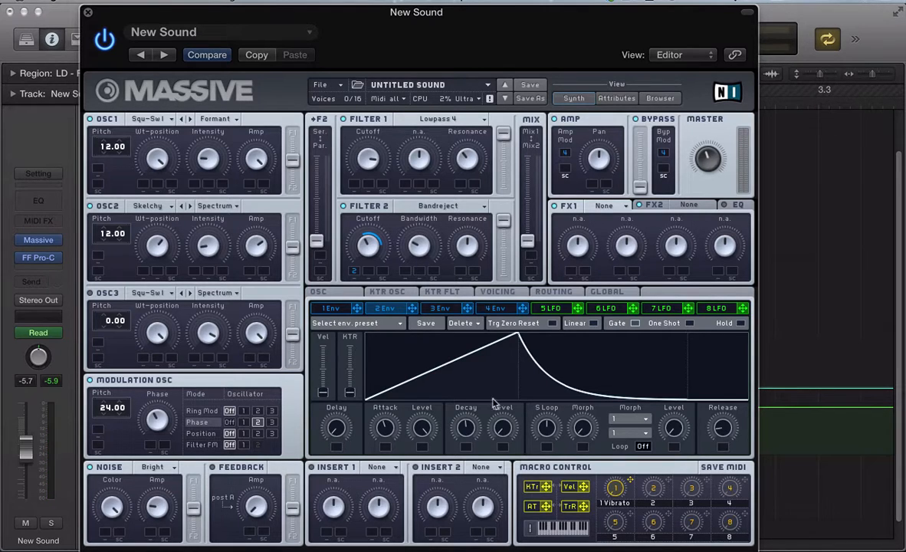
drag(527, 240, 509, 144)
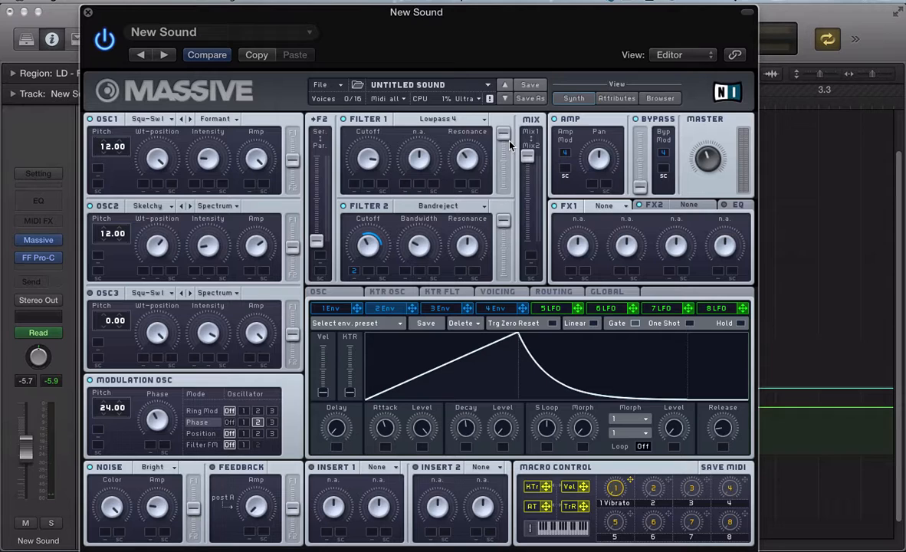
Modulate the pitch of oscillators 1 and 2 by -2.00 with envelope 1, shortening its attack and decay and zeroing the decay level.
click(328, 307)
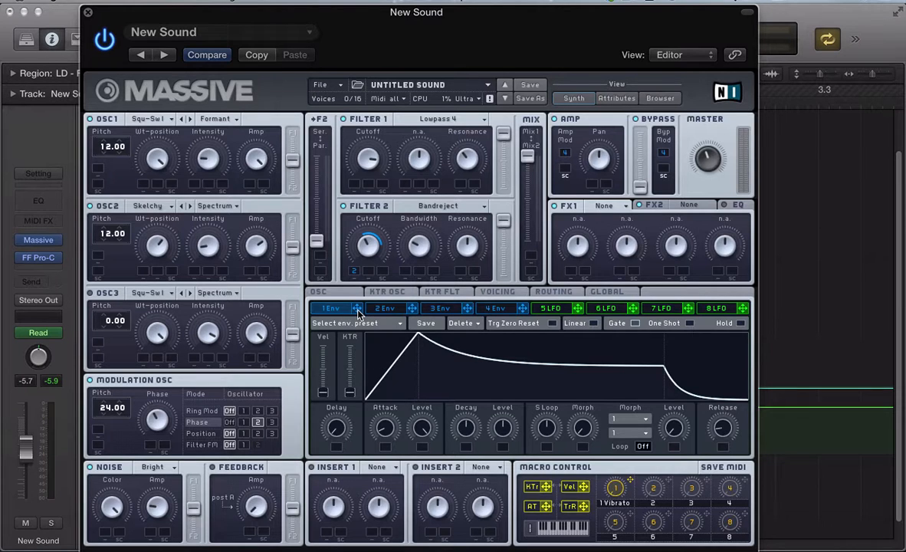
drag(357, 312, 97, 167)
drag(115, 271, 100, 256)
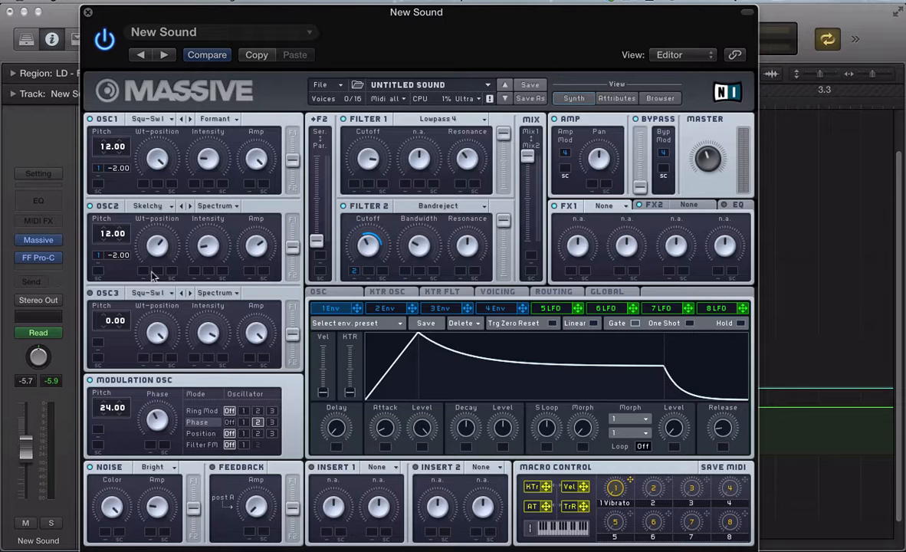
drag(385, 429, 387, 445)
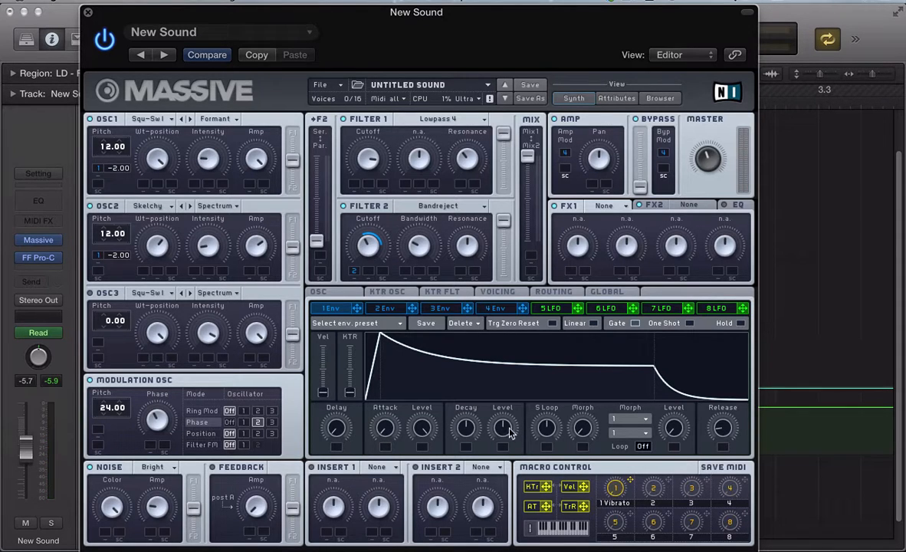
drag(496, 435, 462, 458)
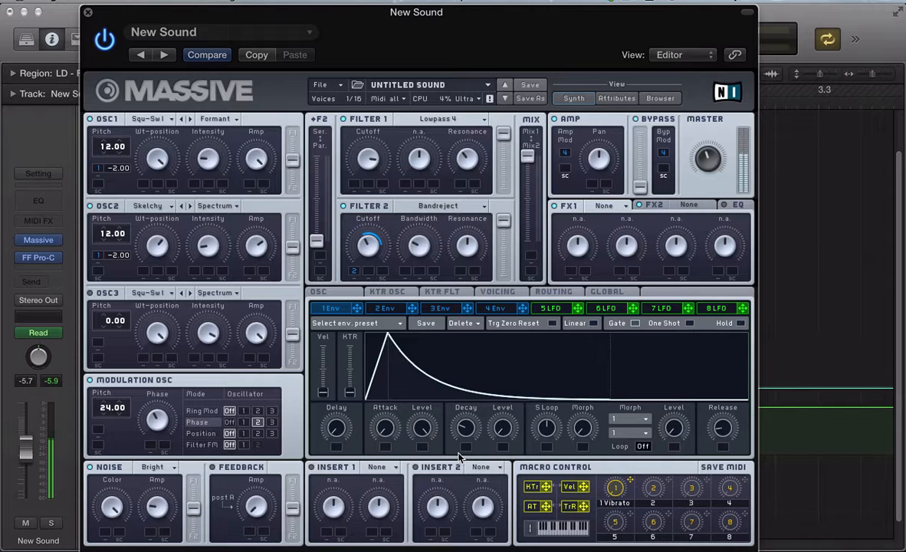
Set the unisono voices to 4 and enable Pitch Cutoff spread with an upper value of 2.00 and a slight detune amount.
click(492, 292)
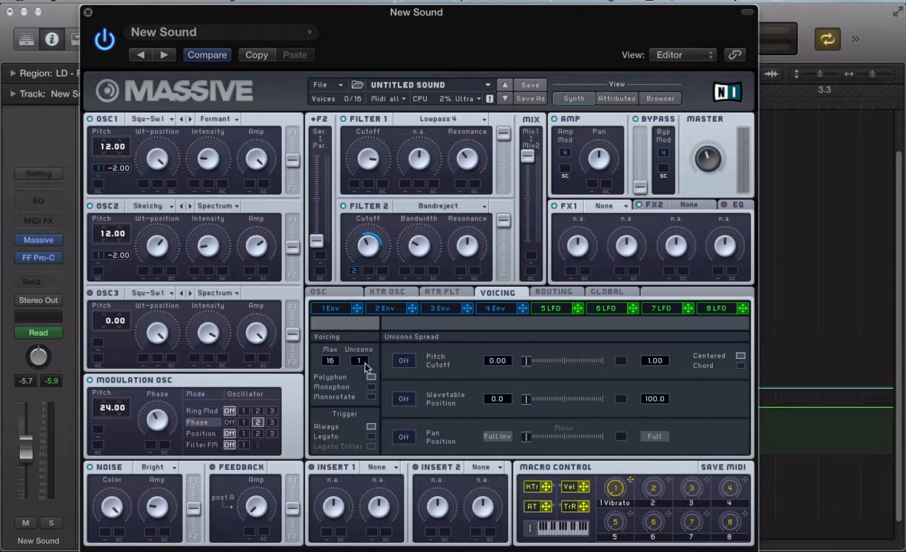
drag(367, 368, 372, 358)
key(space)
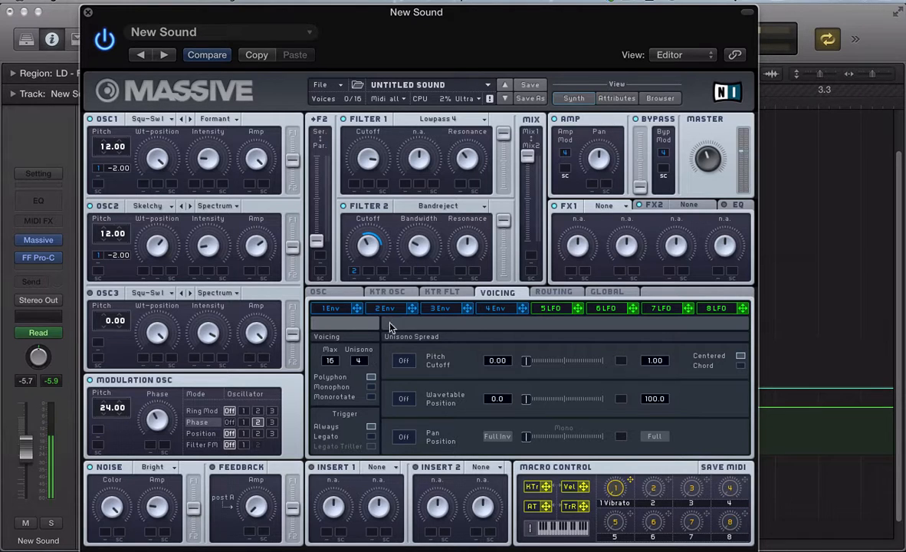
click(404, 360)
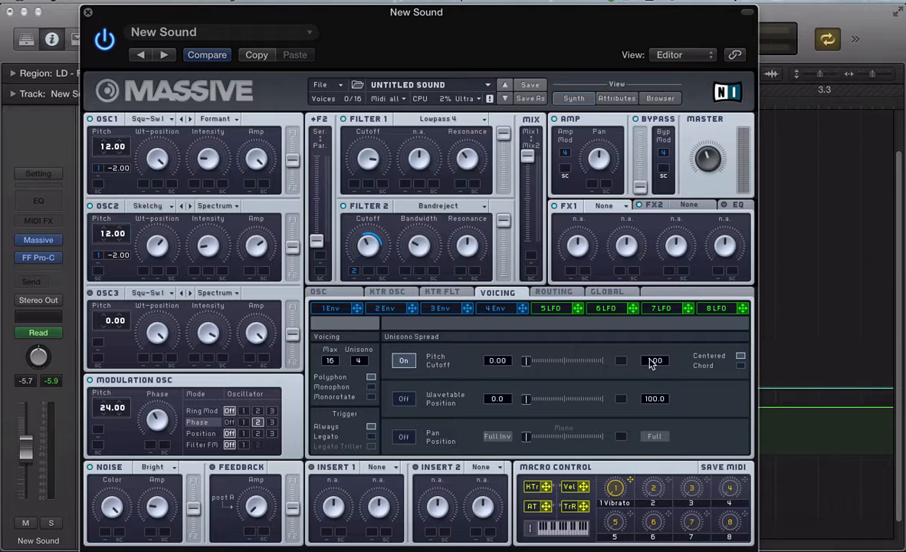
drag(654, 360, 654, 365)
drag(525, 359, 534, 363)
Load Chorus in the first effect slot and lower its rate.
click(601, 206)
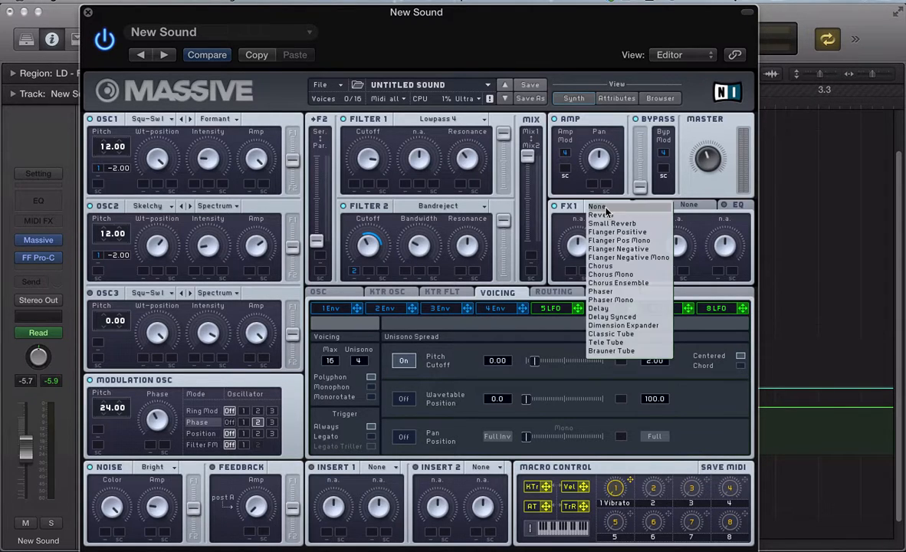
click(598, 266)
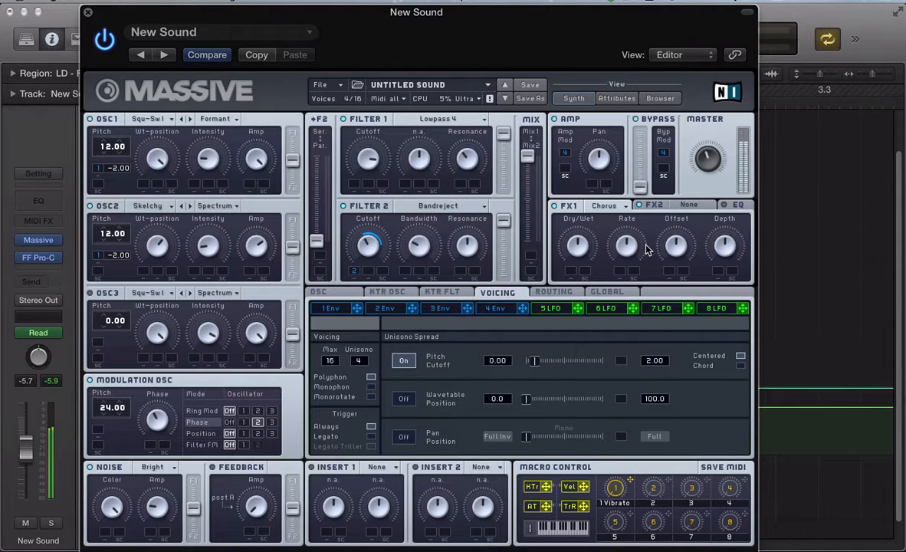
drag(626, 246, 628, 290)
Load a subtle Dimension Expander in the second effect slot and enable the EQ with raised low shelf and boost.
click(686, 204)
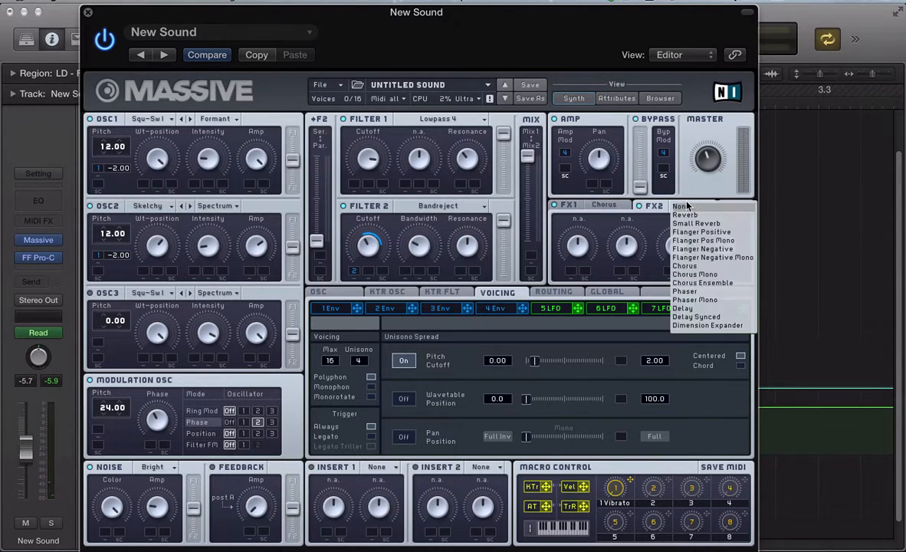
click(698, 325)
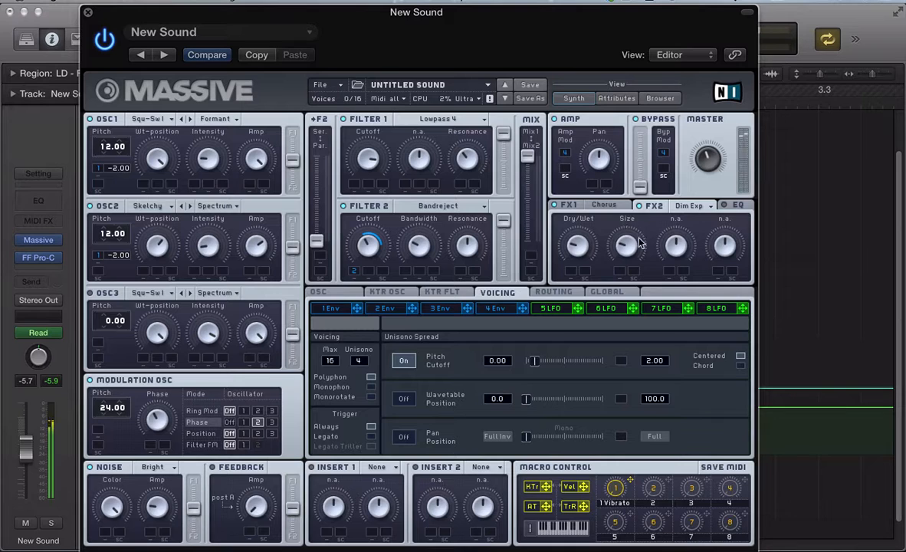
click(737, 206)
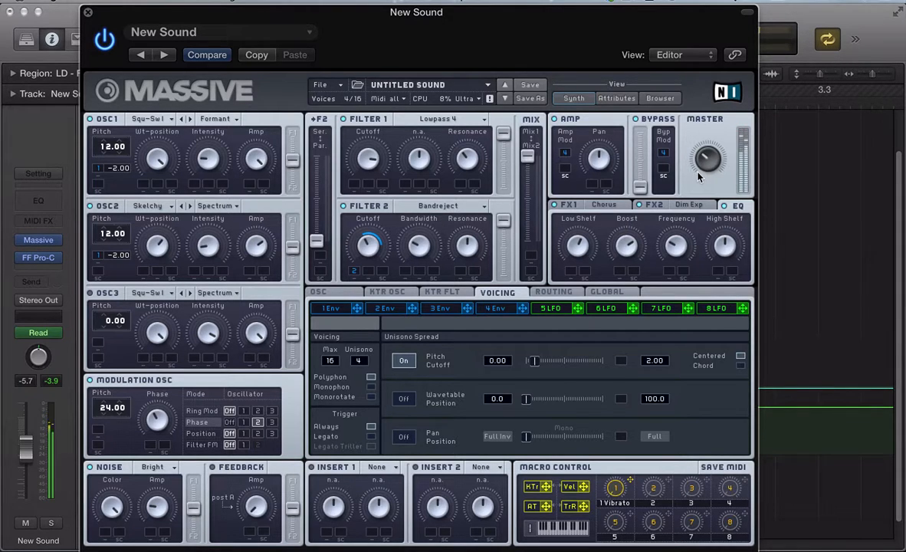
Load Sine Shaper in Insert 1 and assign macro 3 to the filter mix over the range from Mix1 to Mix2.
click(375, 466)
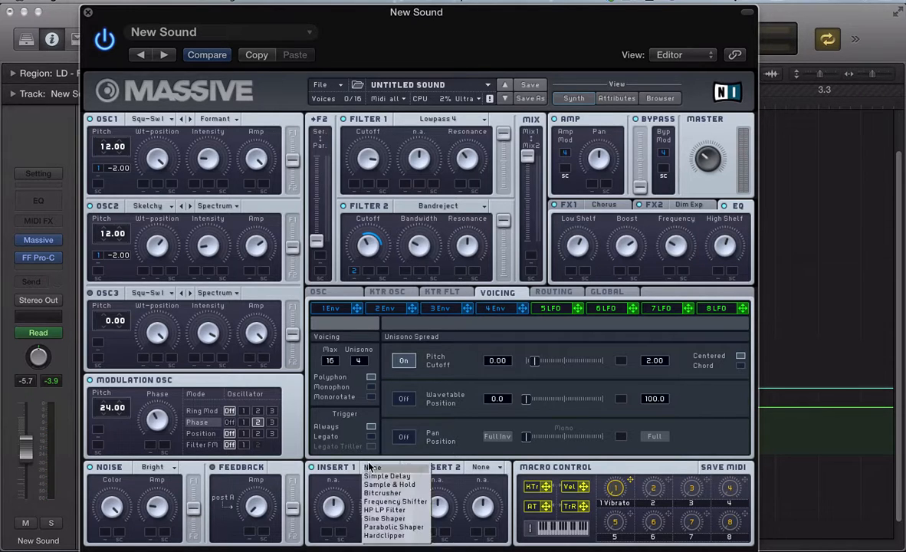
click(385, 519)
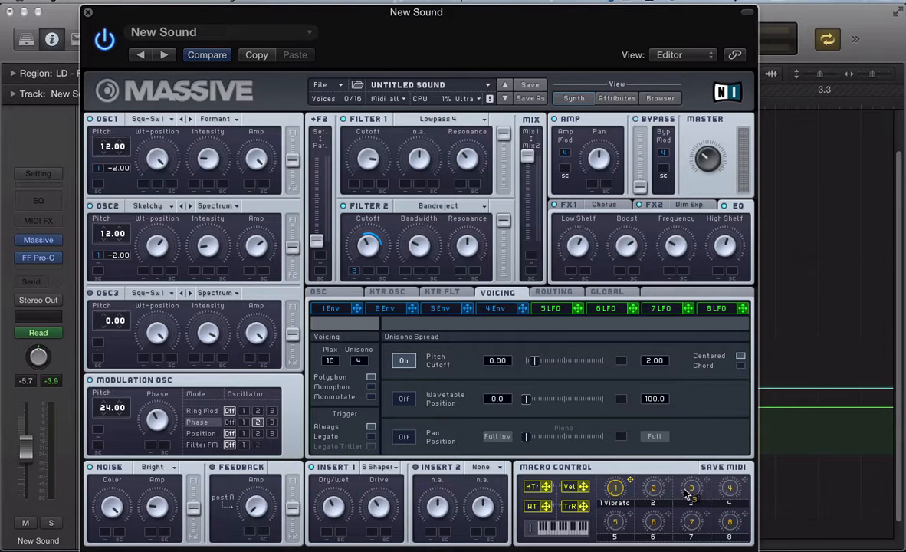
drag(684, 488, 528, 253)
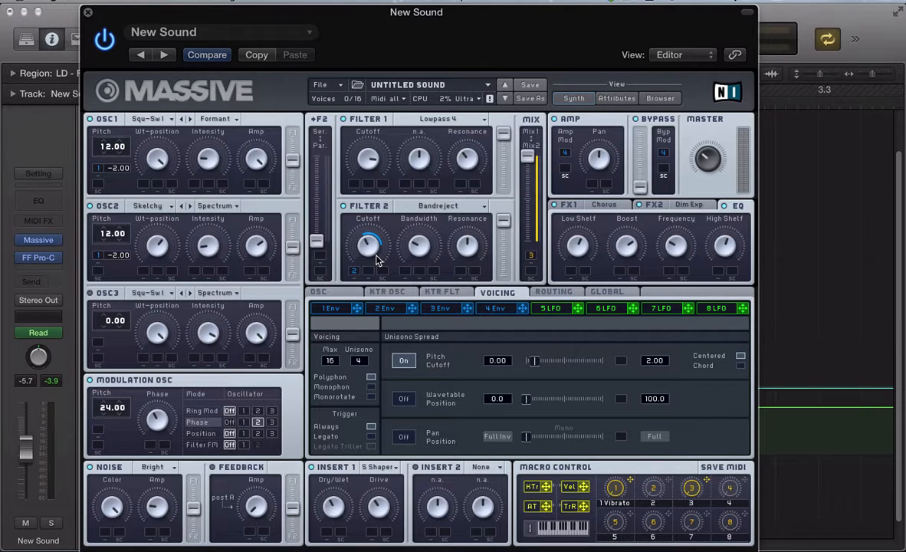
Review the lead patch's vibrato settings and display the 1 Vibrato automation lane beneath the lead track.
click(341, 292)
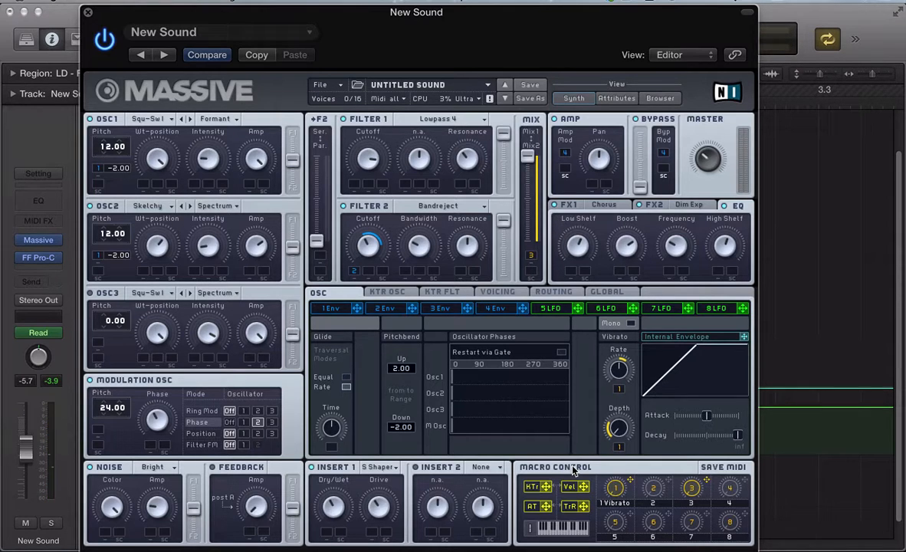
key(super+w)
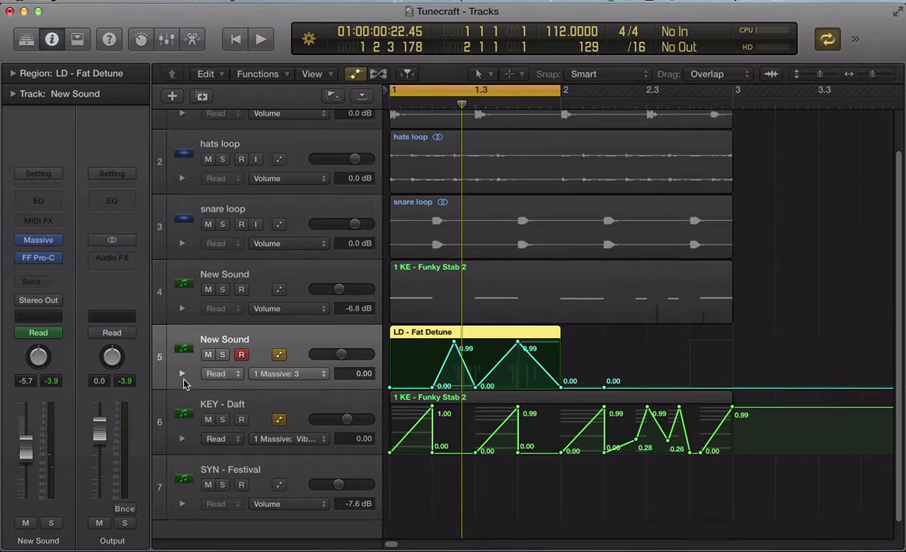
click(182, 374)
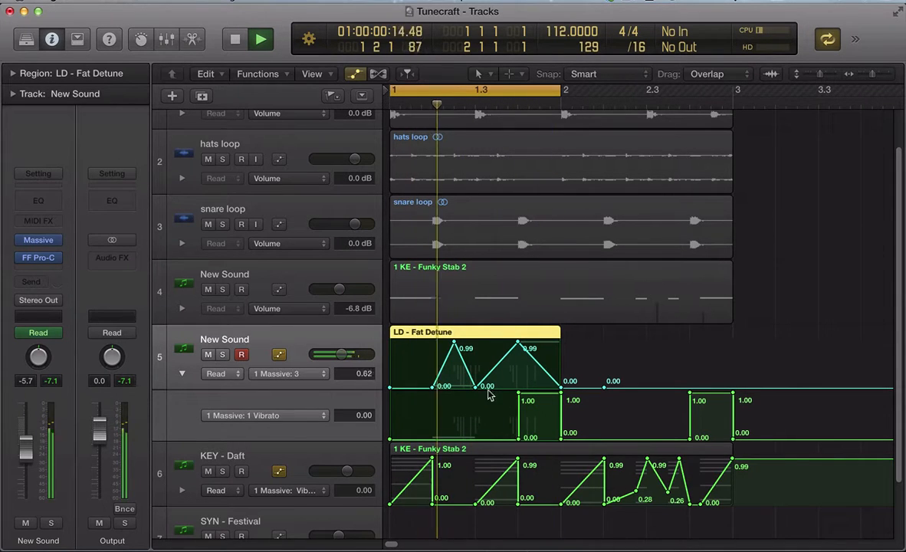
key(space)
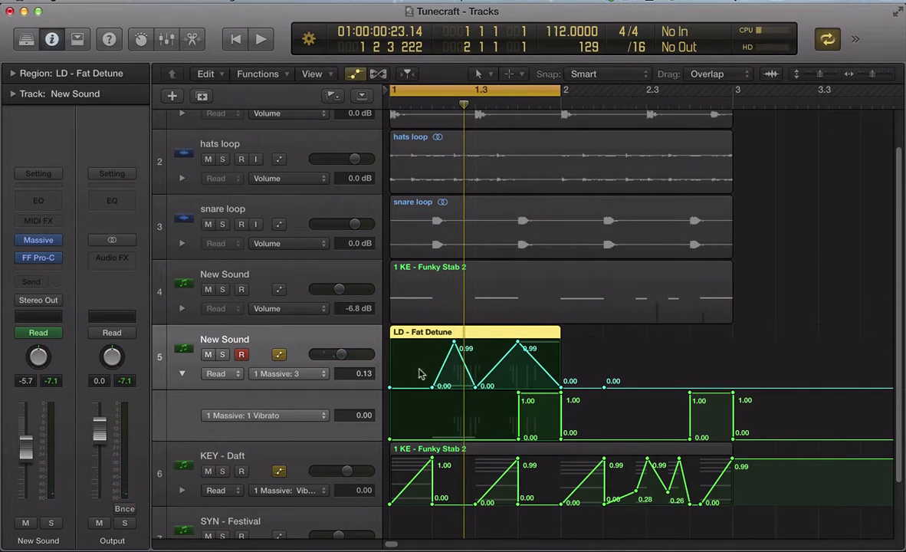
Label macro 3 of the lead patch as notch box.
click(300, 374)
mouse_move(321, 444)
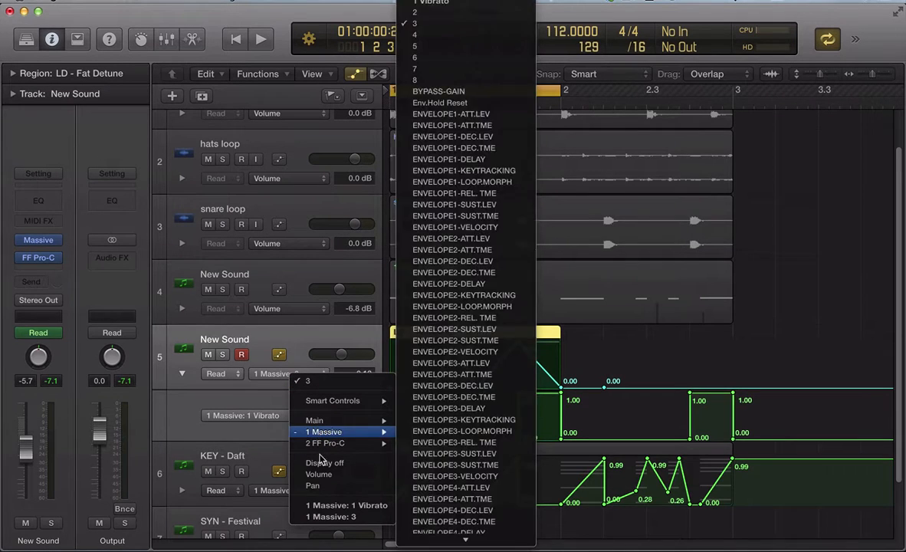
click(282, 374)
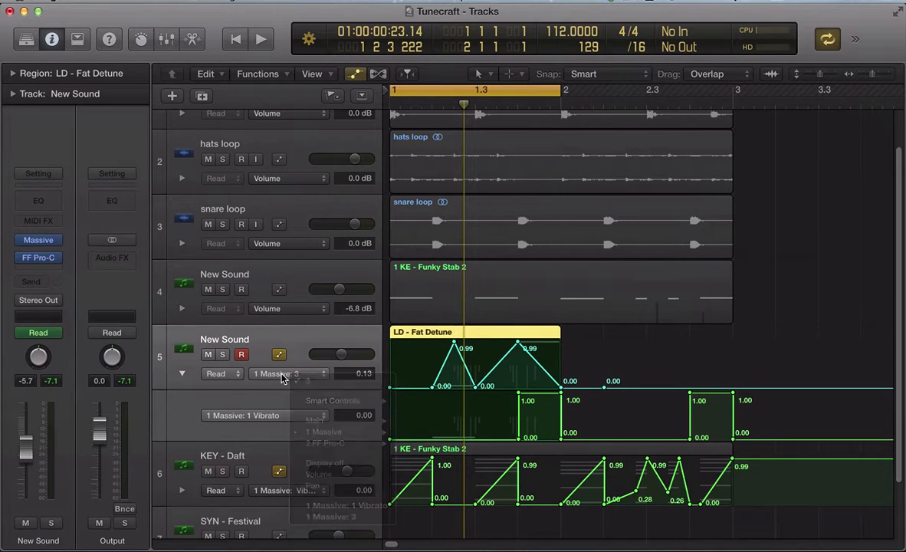
key(v)
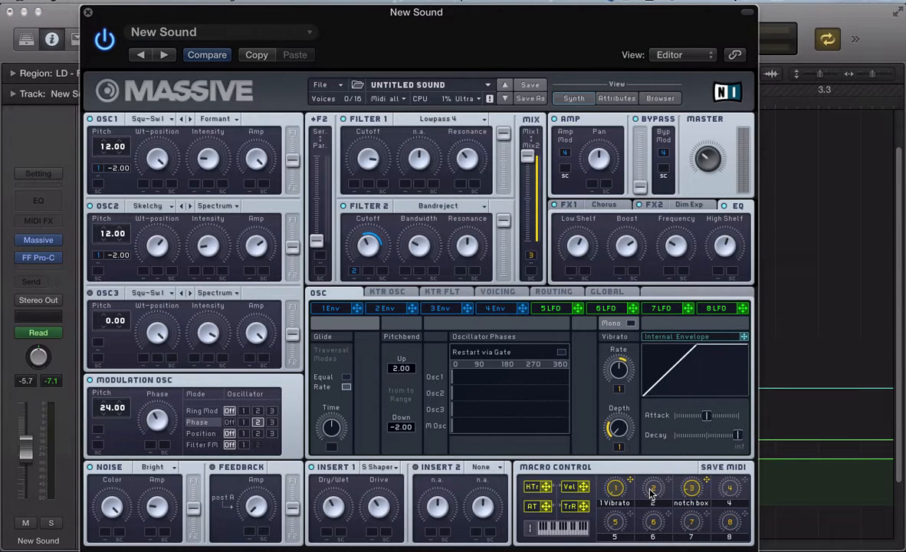
key(v)
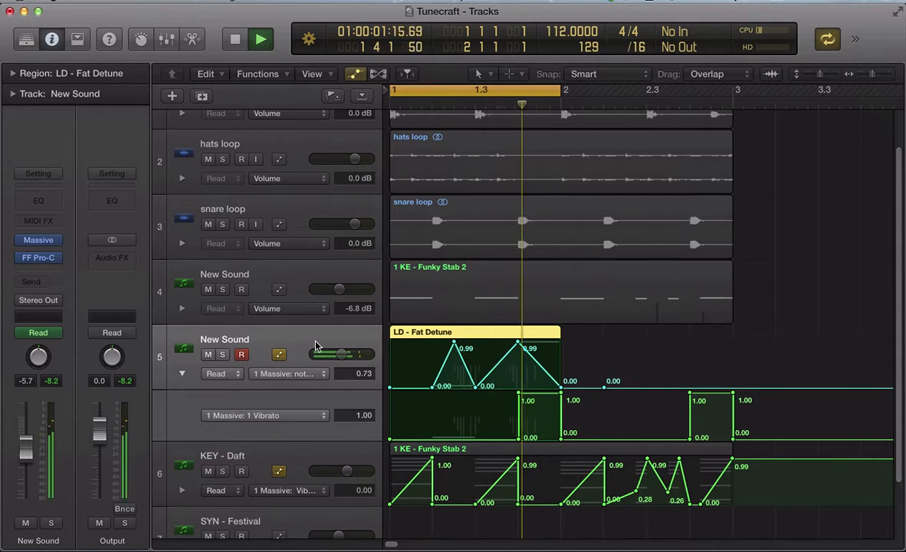
Compare the LD - Fat Detune region's pitch bend curve in the piano roll with Massive's pitchbend range.
key(space)
key(p)
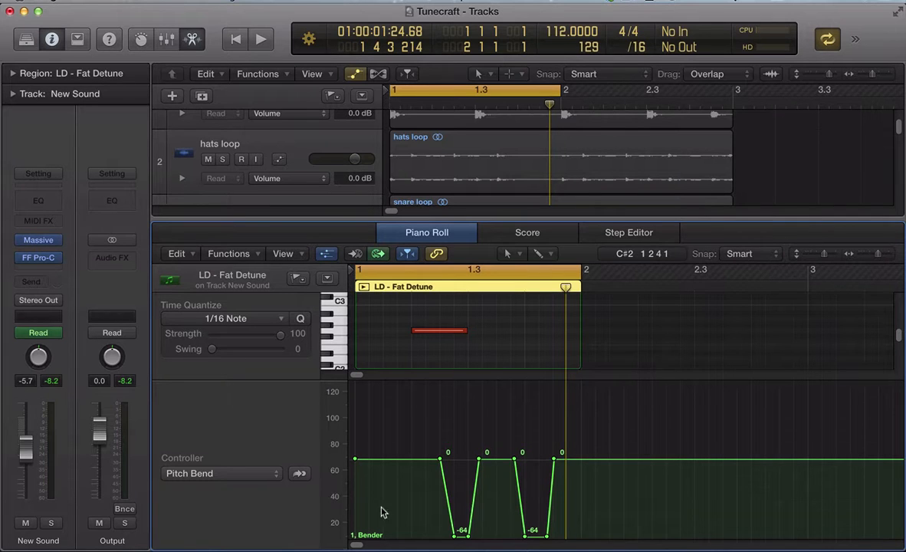
key(v)
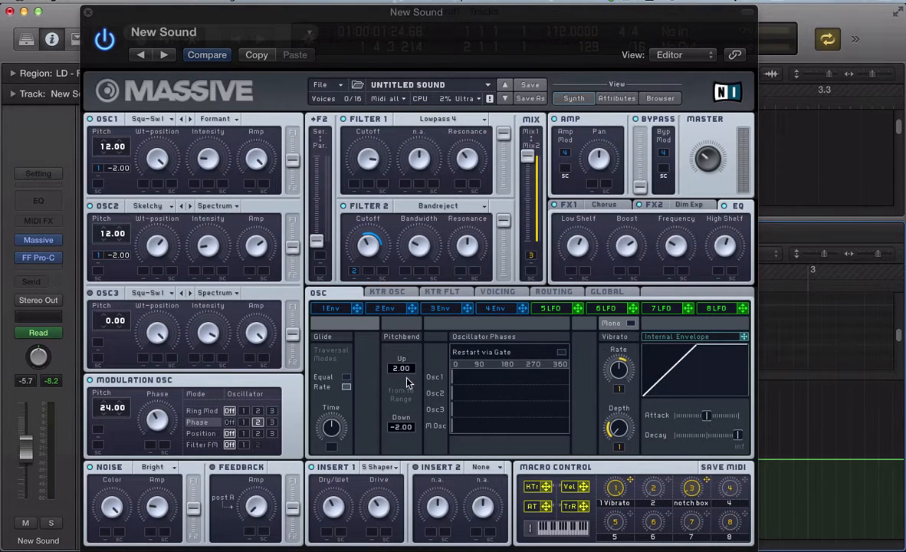
key(v)
key(v)
Try a pitchbend range of 24.00 up and -24.00 down, and restore it to 2.00 and -2.00.
drag(400, 368, 390, 325)
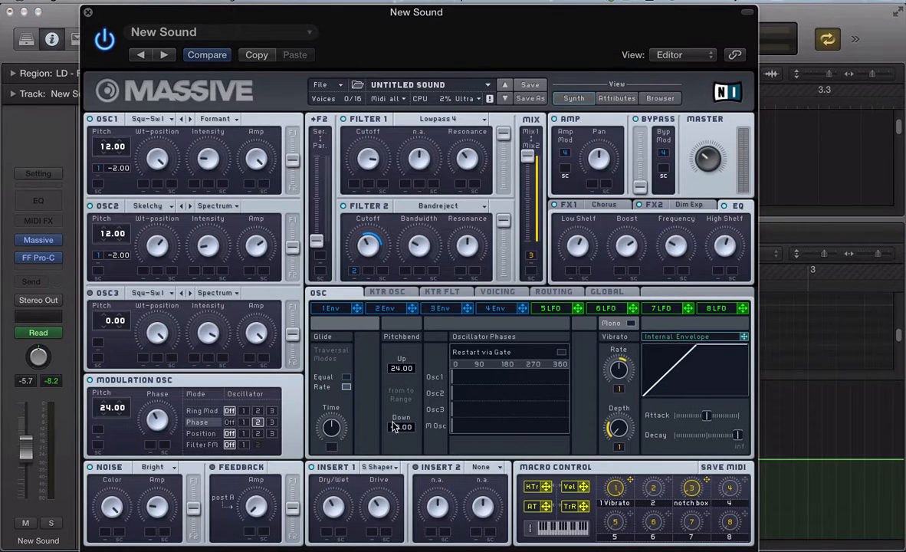
drag(393, 427, 393, 467)
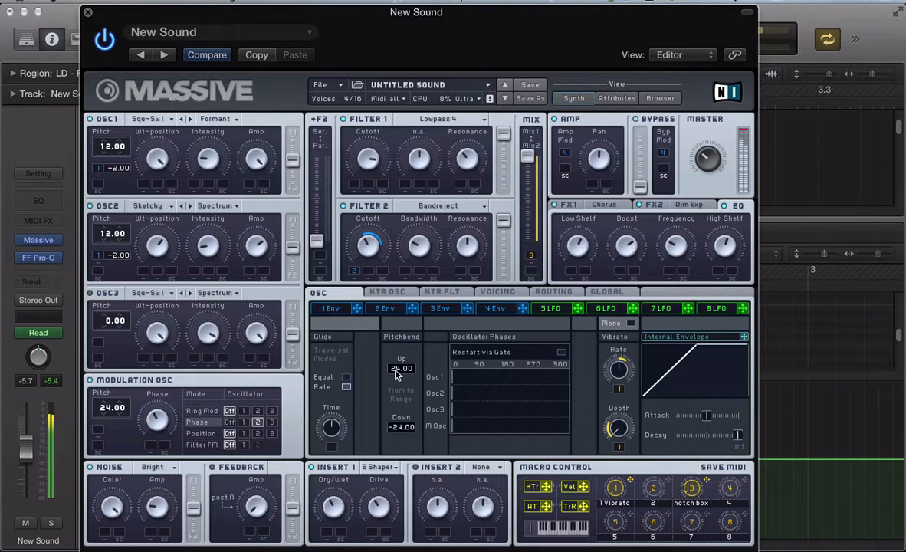
drag(397, 369, 406, 398)
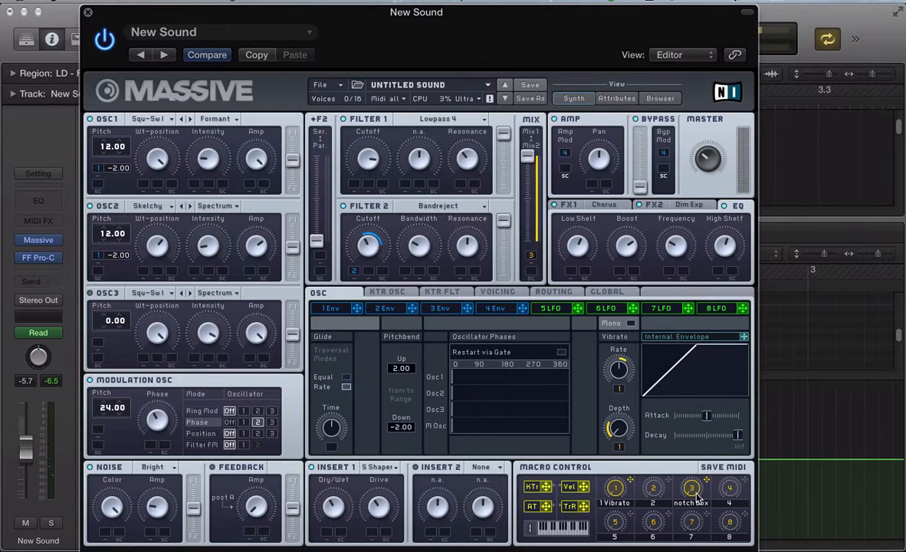
Close the plug-in and piano roll, and play the drum loops, bass and lead regions together.
key(super+w)
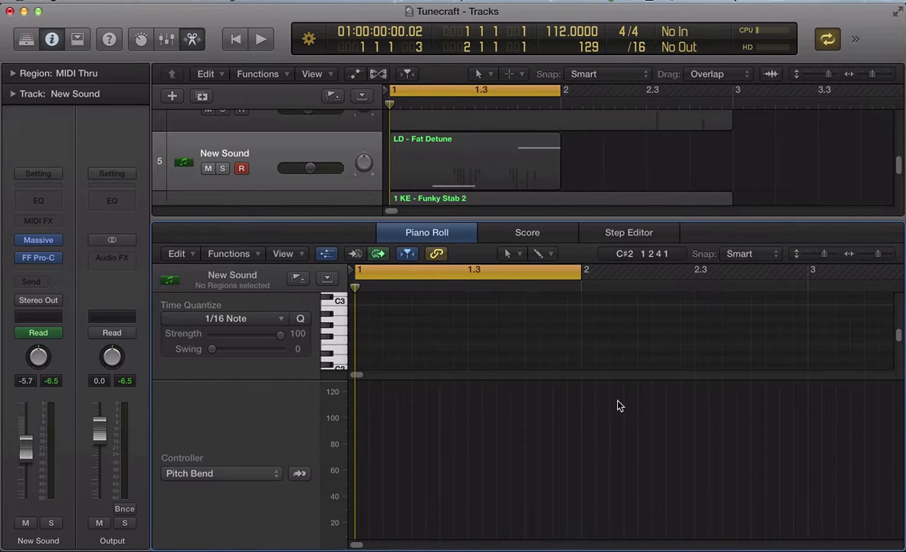
key(e)
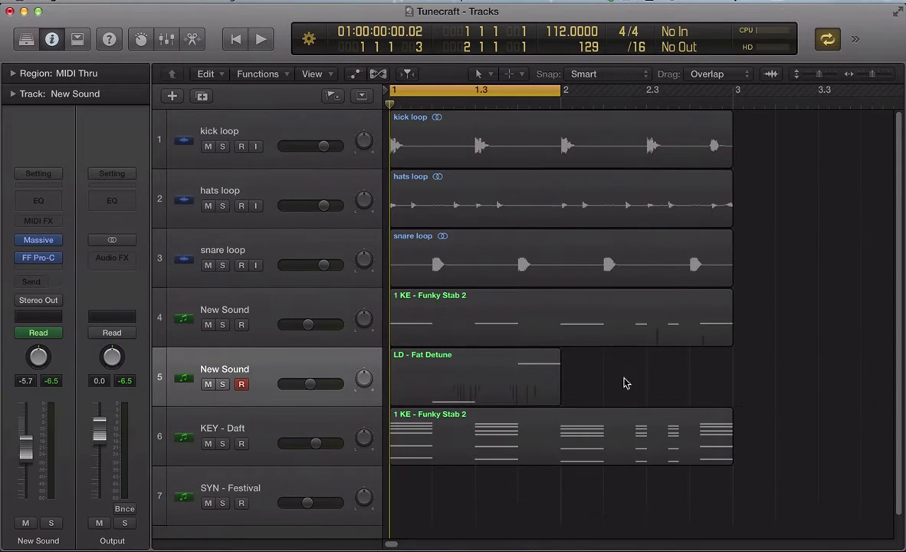
drag(633, 381, 475, 145)
key(space)
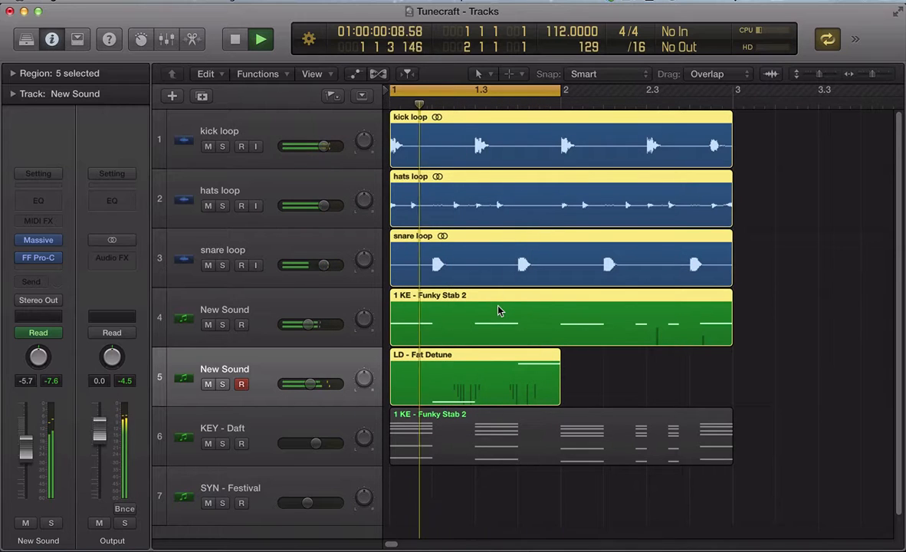
key(space)
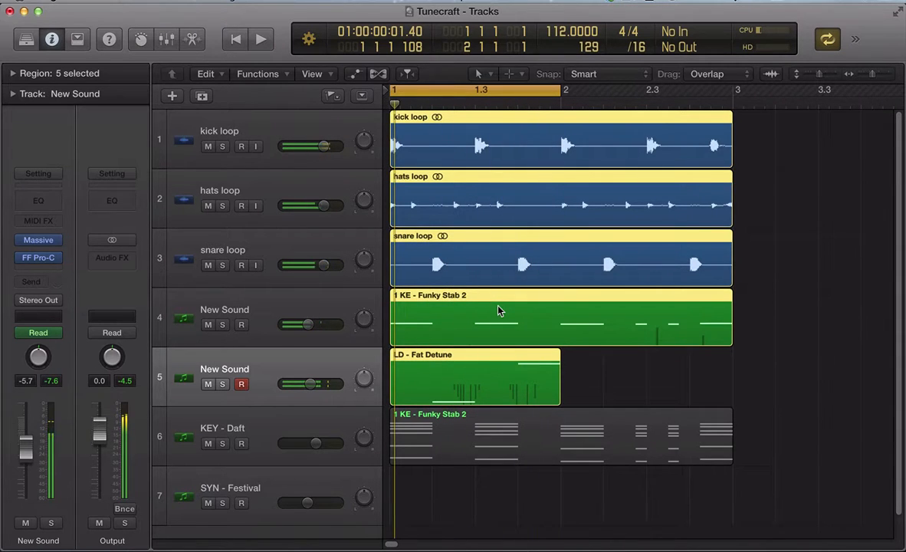
key(Return)
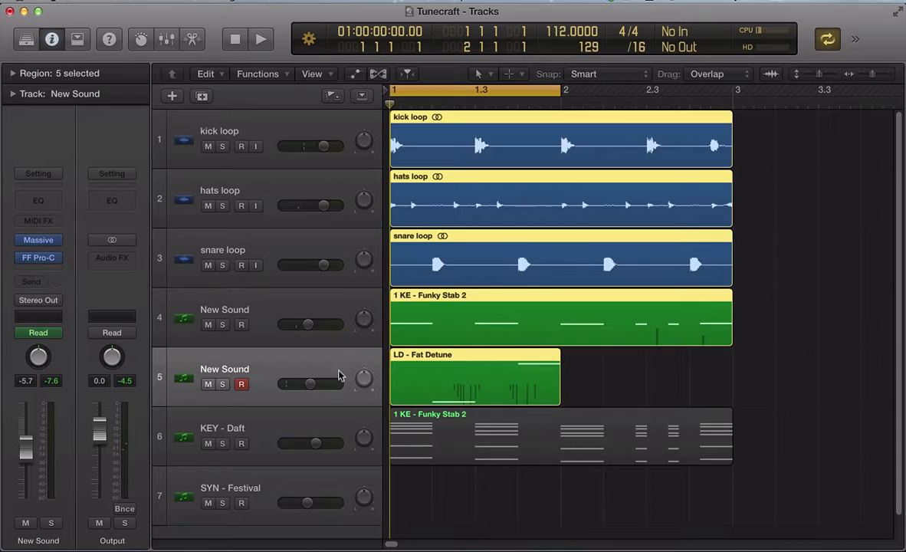
Extend the cycle range to bar 3 and play the region on the KEY - Daft track.
click(340, 426)
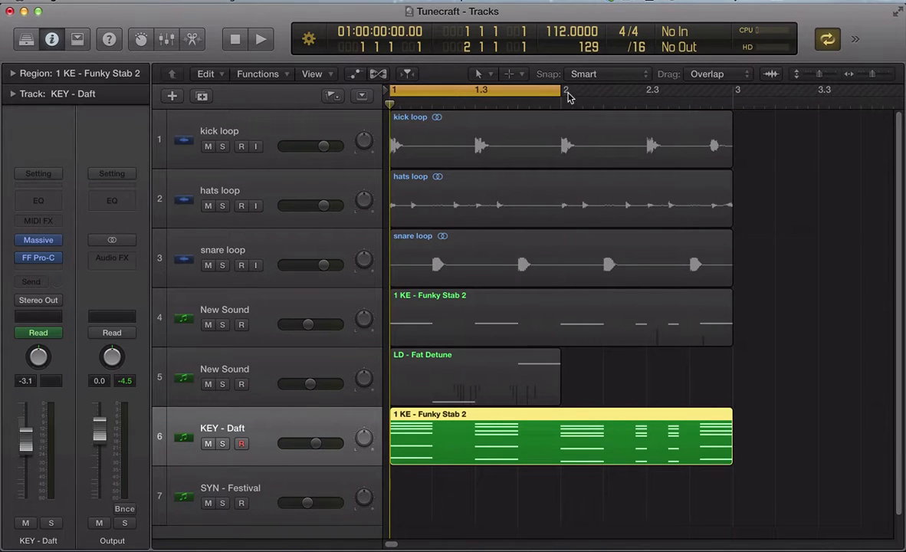
drag(559, 89, 766, 106)
key(space)
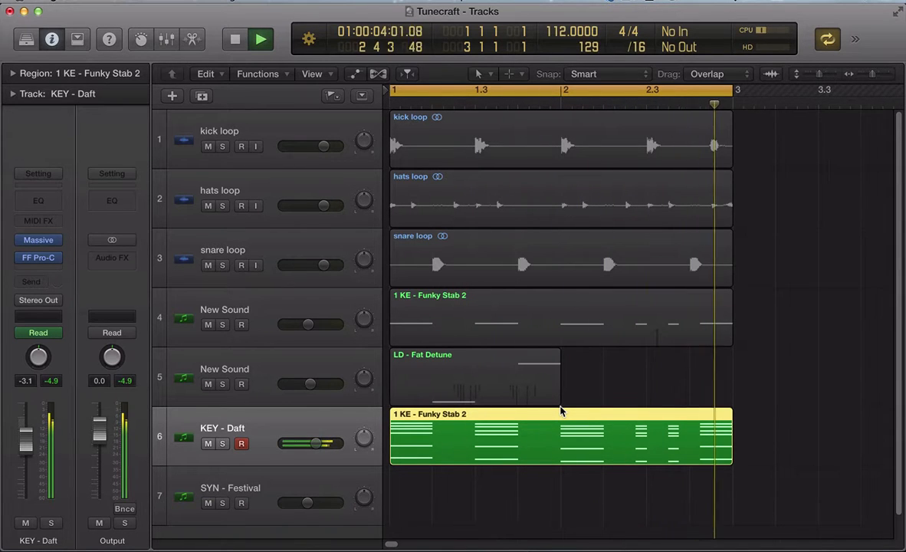
key(space)
Audition the KEY - Daft patch in Massive and inspect its region's chord notes in the piano roll.
mouse_move(38, 239)
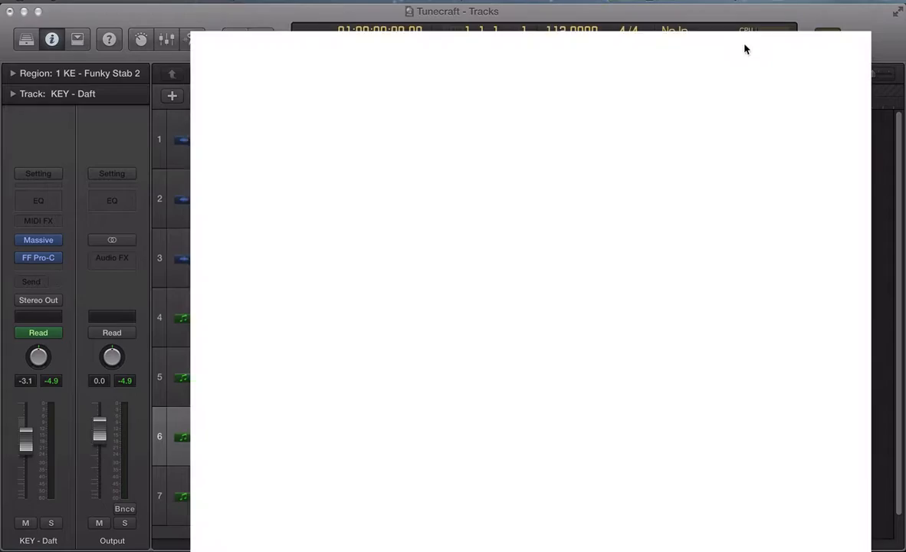
drag(744, 46, 654, 22)
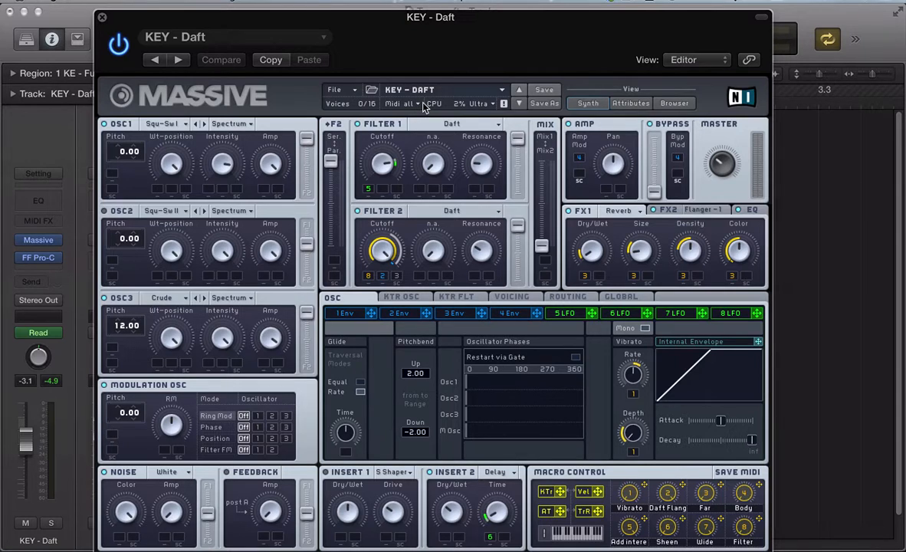
key(space)
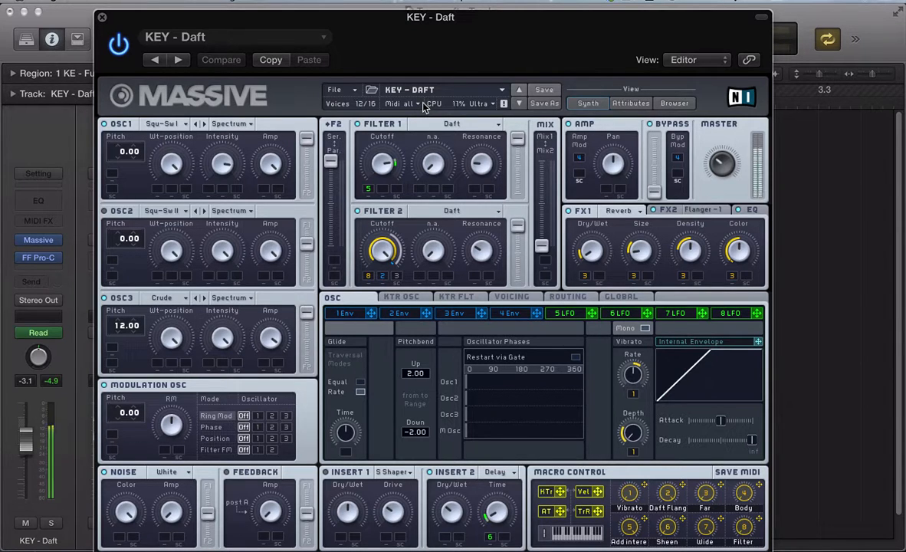
key(space)
key(super+w)
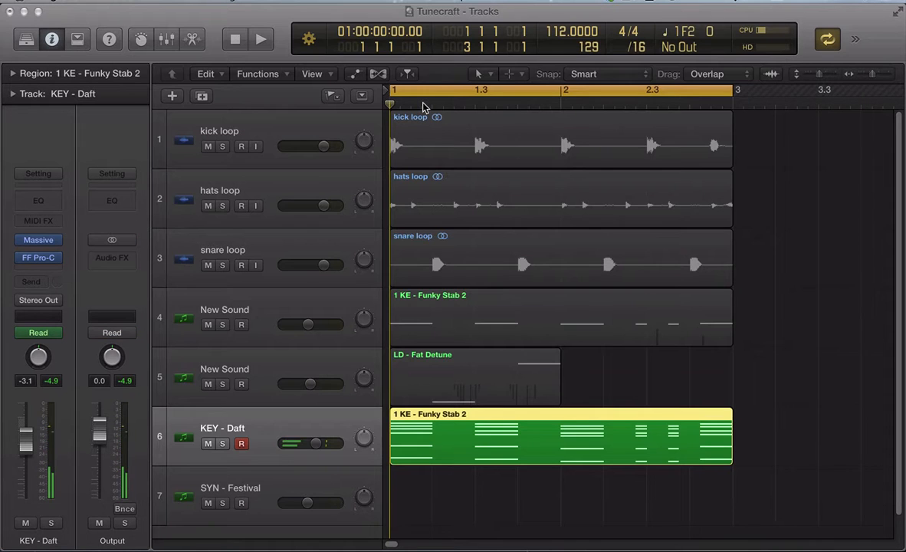
key(p)
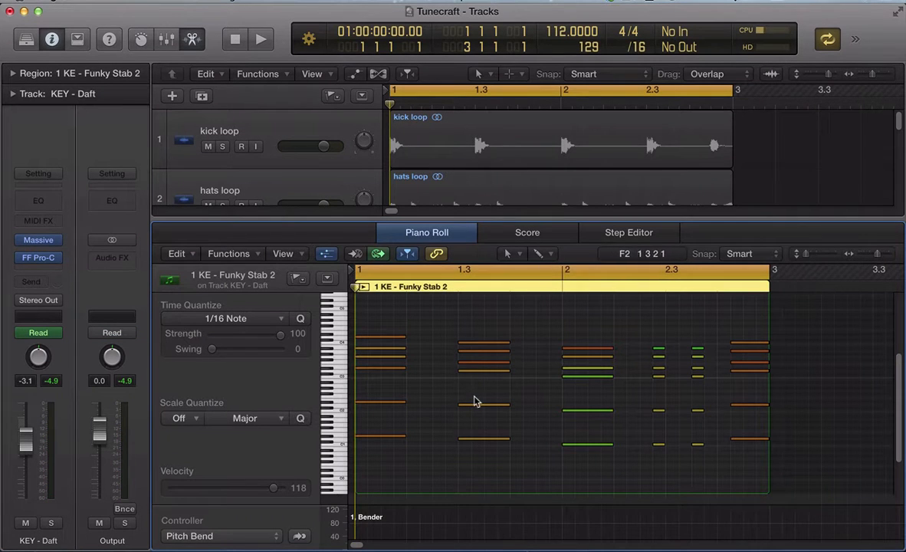
key(p)
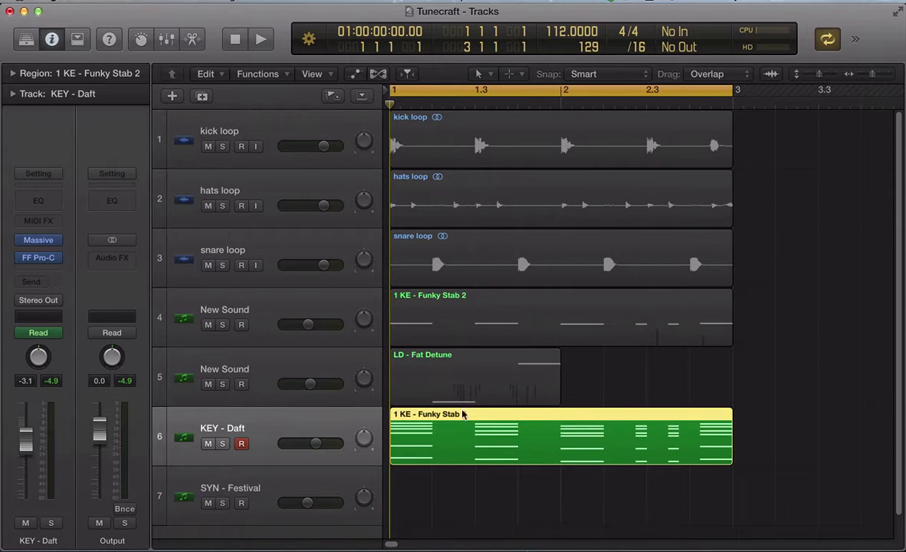
Start a new blank sound in Massive on the KEY - Daft track.
click(38, 240)
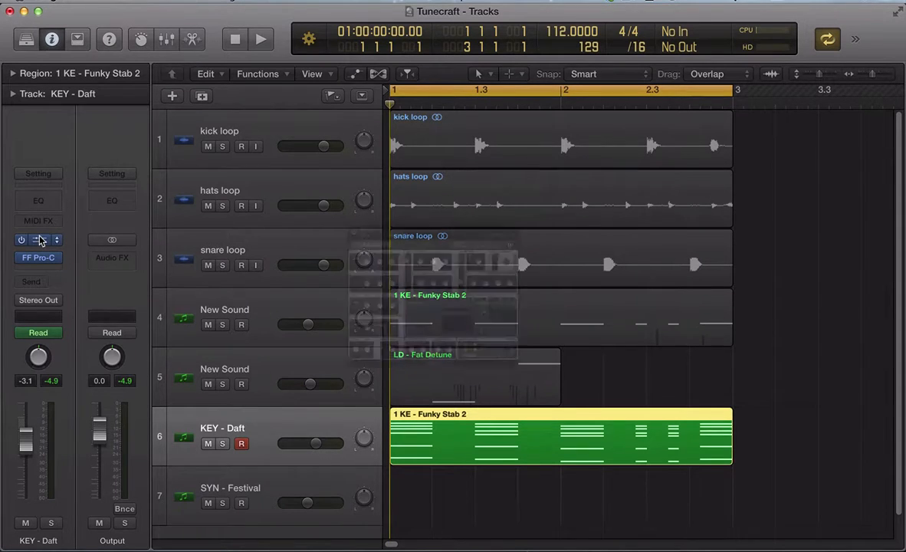
click(331, 92)
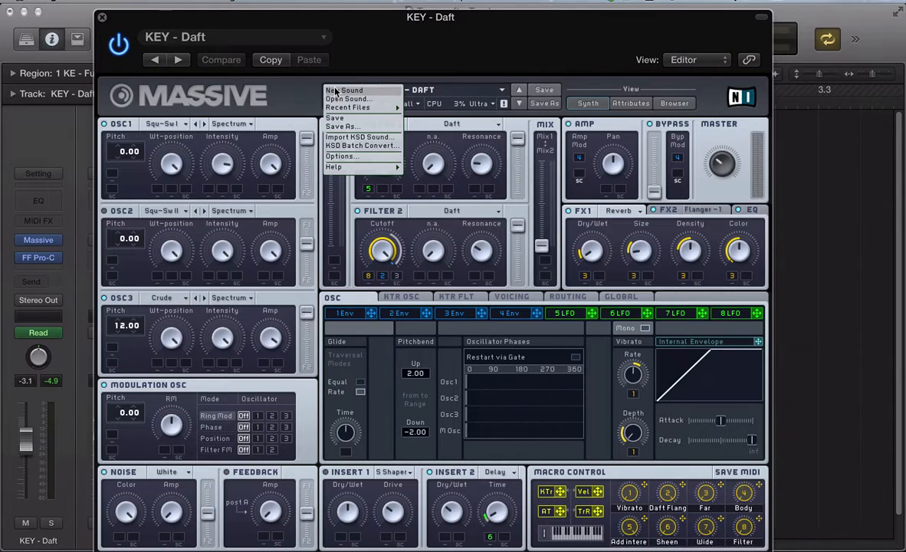
click(334, 92)
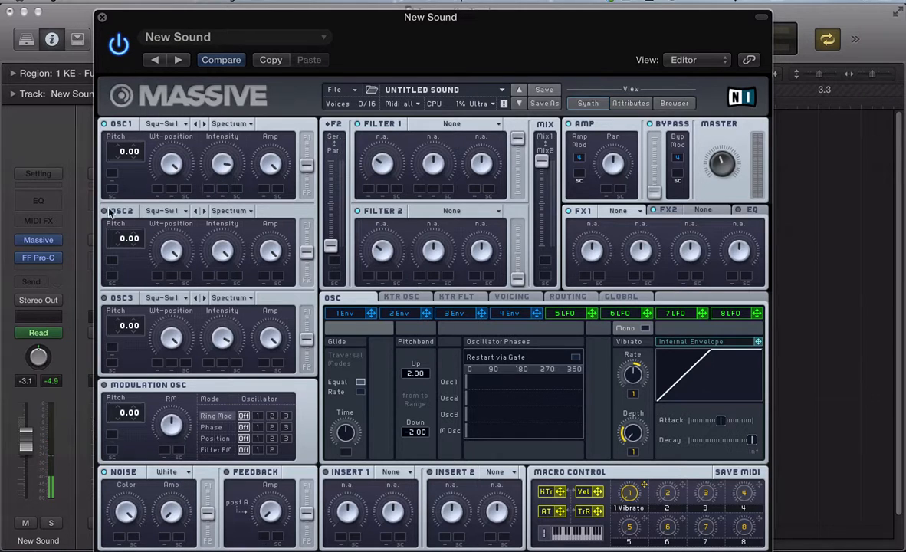
Enable oscillator 2 with the Crude wavetable at pitch 12.00 and route oscillators 1 and 2 fully to Filter 1.
click(174, 208)
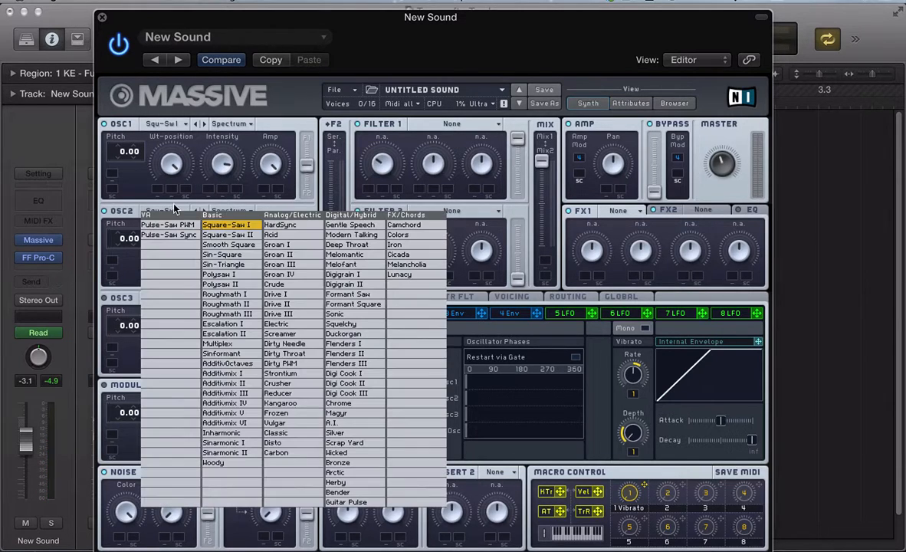
click(272, 283)
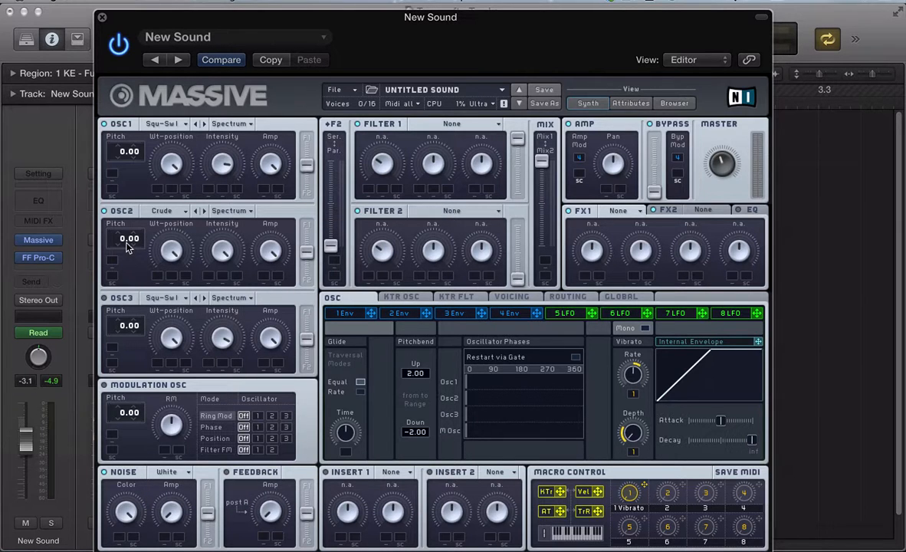
drag(123, 242, 128, 240)
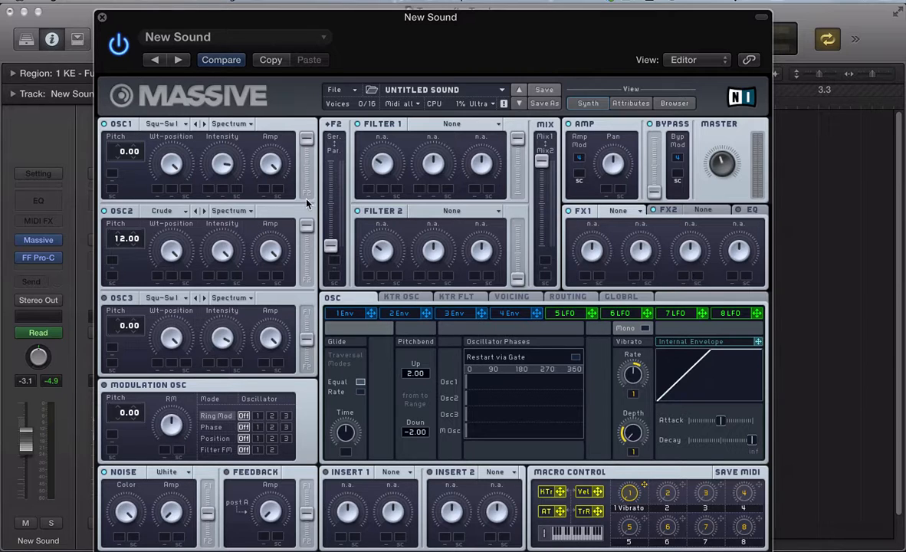
Set Filter 1 to Daft and modulate its cutoff with LFO 5 at a lowered rate, its XFade Curve fully up to the sine.
click(446, 123)
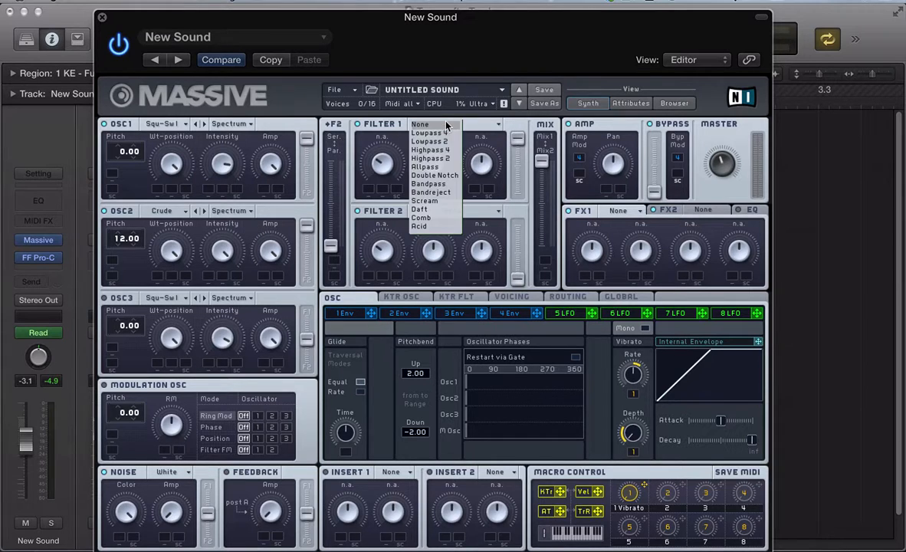
click(433, 211)
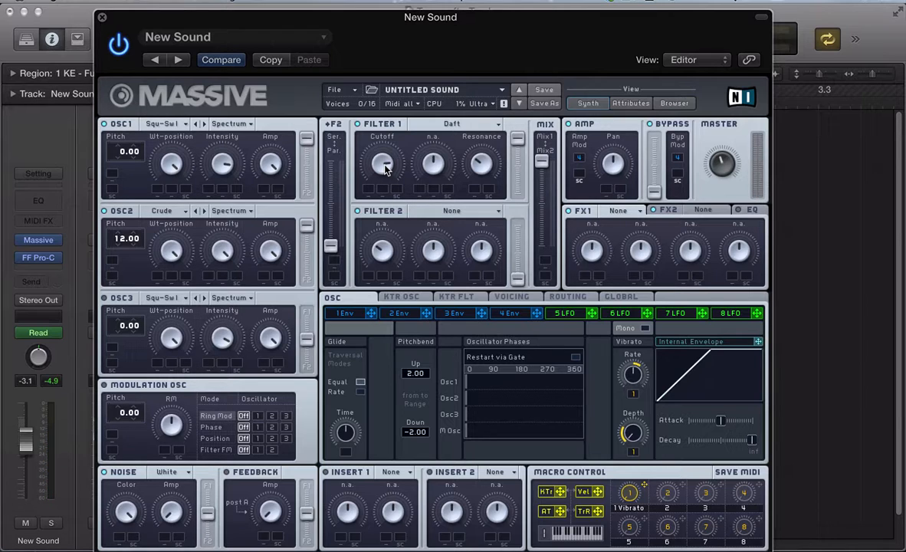
click(564, 314)
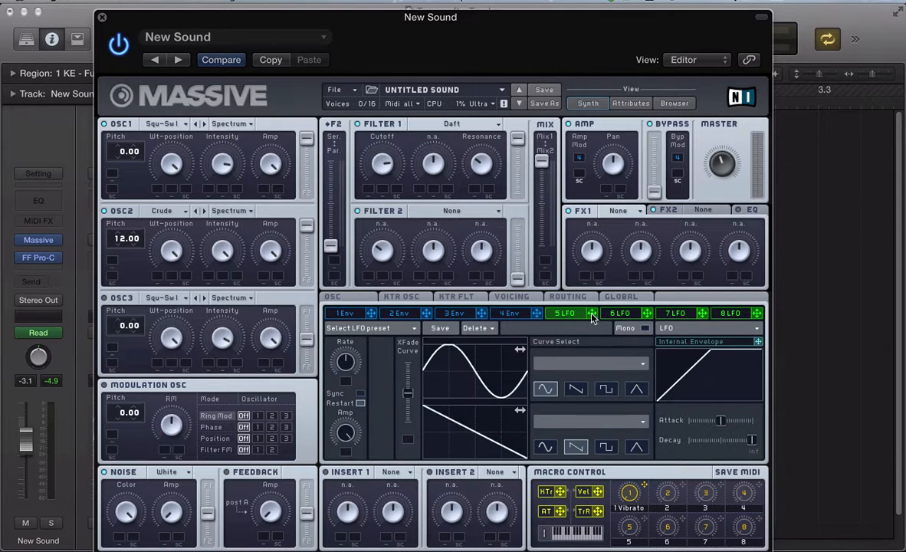
drag(592, 313, 563, 303)
drag(396, 209, 370, 191)
drag(407, 395, 407, 304)
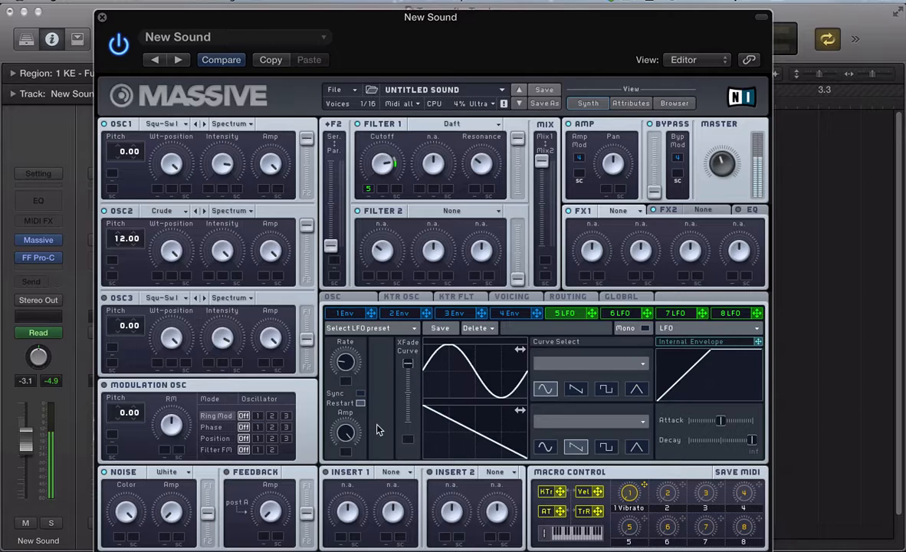
drag(368, 192, 369, 191)
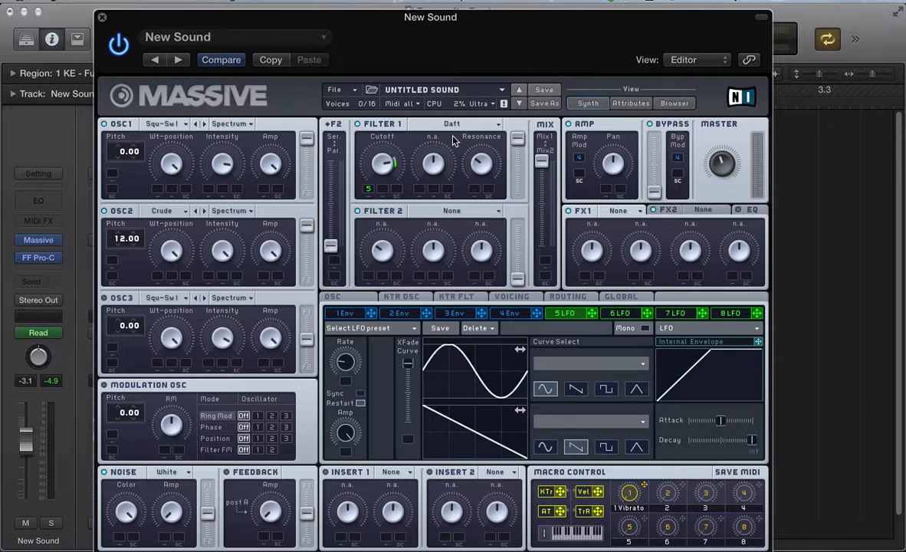
Set Unisono to 4 voices and enable Pitch Cutoff spread at 0.10, about halfway up, plus Pan Position spread at about a quarter.
click(519, 301)
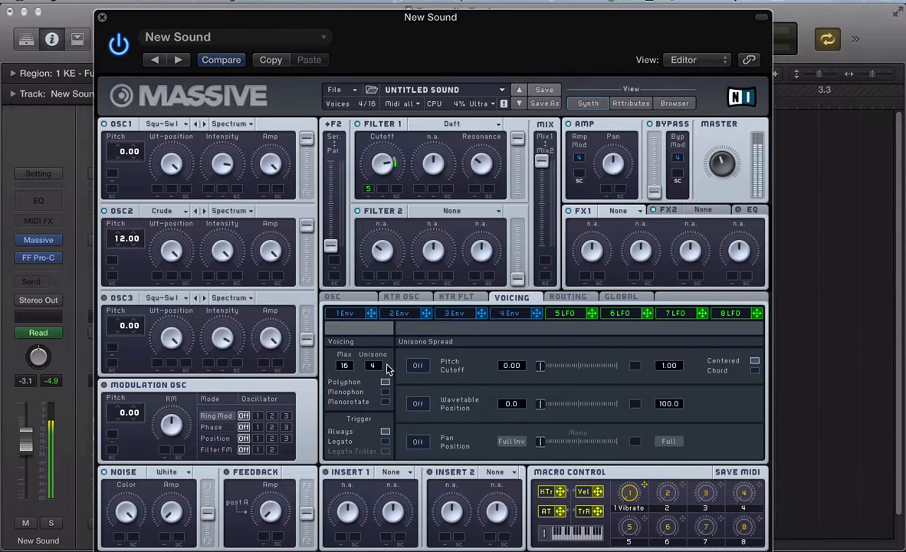
click(418, 366)
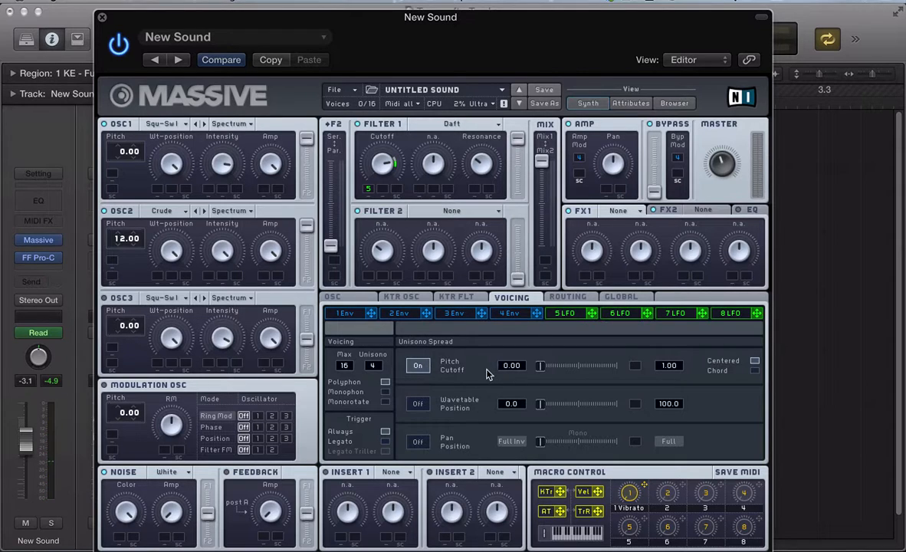
drag(664, 367, 667, 378)
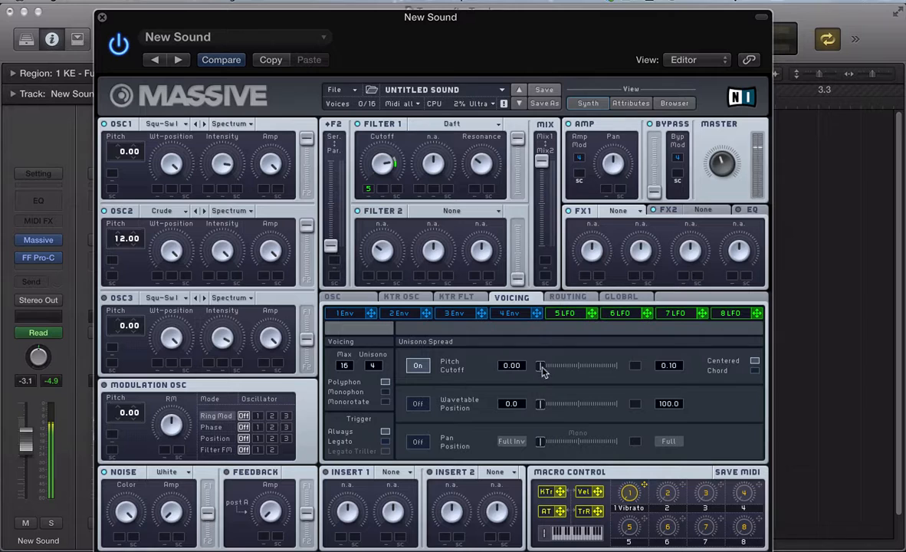
drag(540, 366, 582, 379)
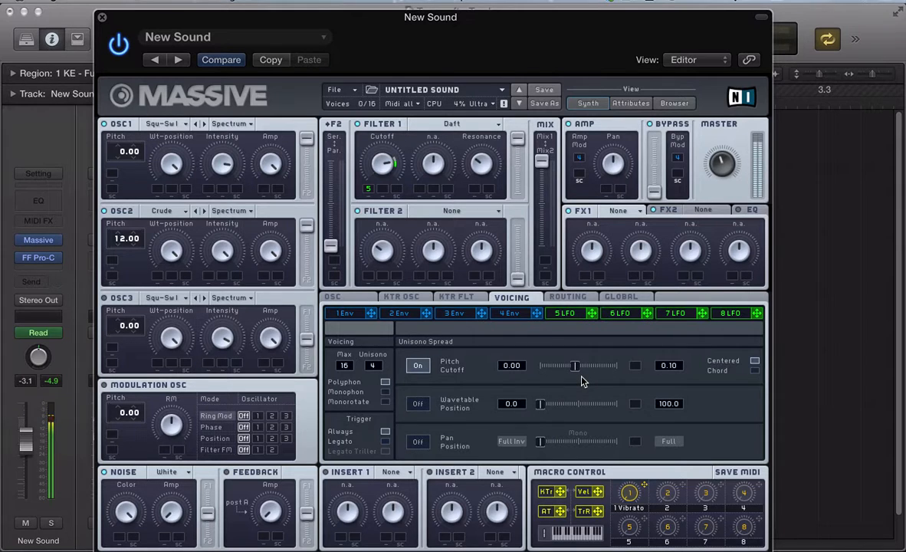
click(418, 442)
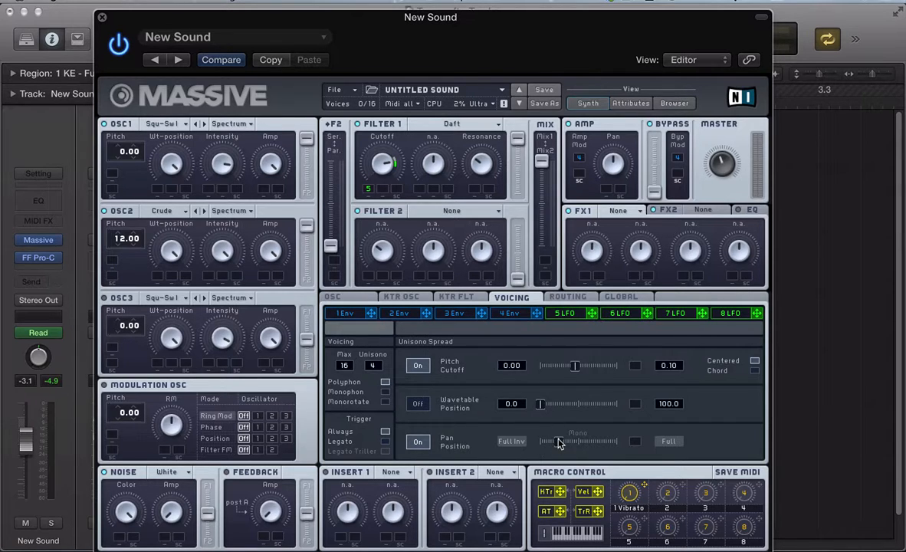
drag(558, 441, 561, 441)
Load Flanger Negative Mono into FX1 and lower its Dry/Wet, Rate and Depth below the middle.
click(618, 210)
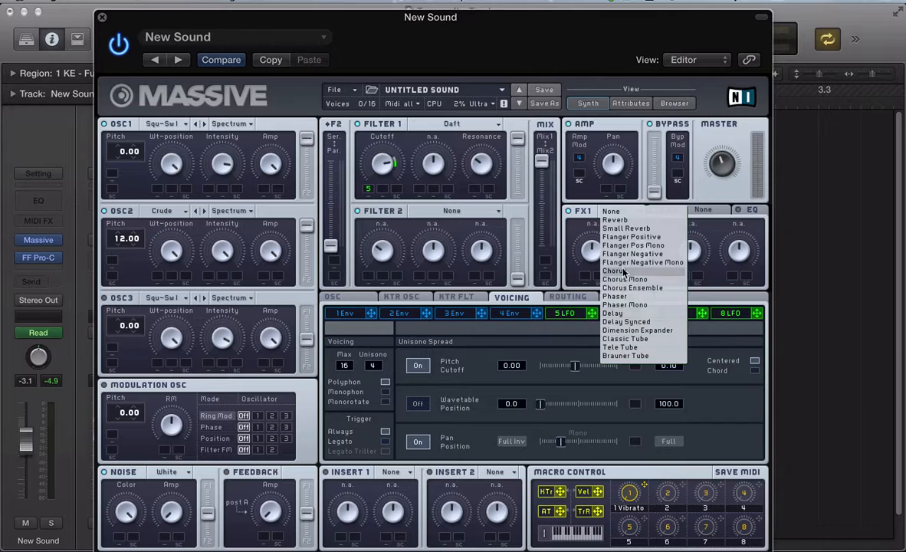
click(621, 245)
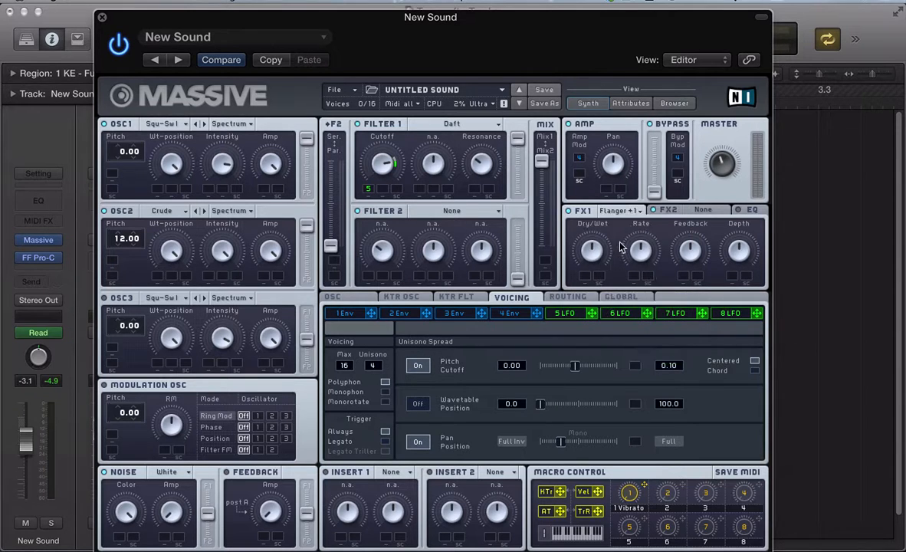
click(615, 210)
click(635, 262)
click(618, 210)
click(633, 263)
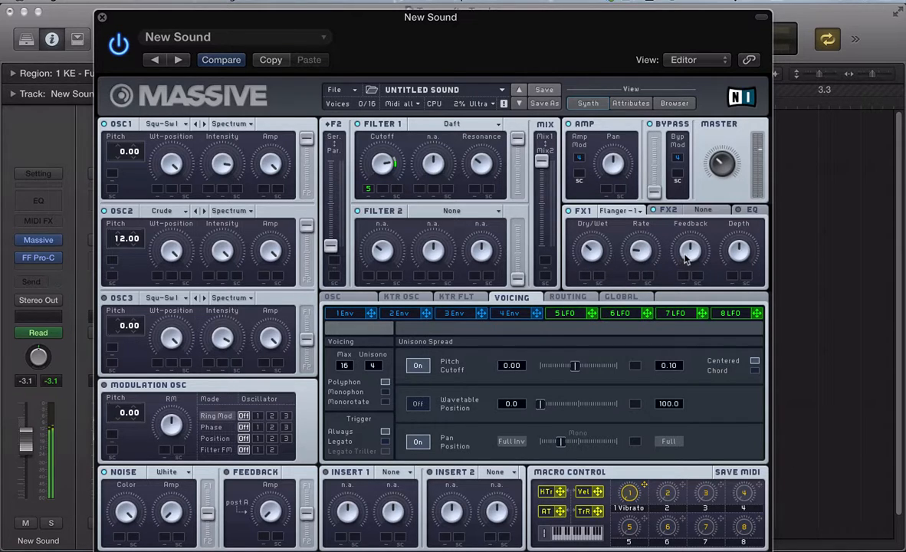
drag(734, 249, 733, 290)
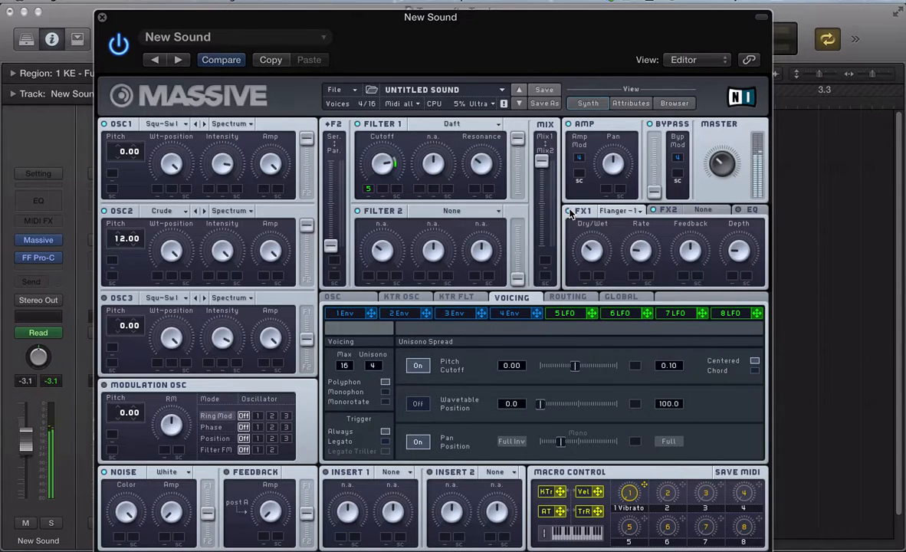
Load Simple Delay into Insert 1 and reduce its Dry/Wet and Time.
click(387, 473)
click(394, 481)
click(390, 477)
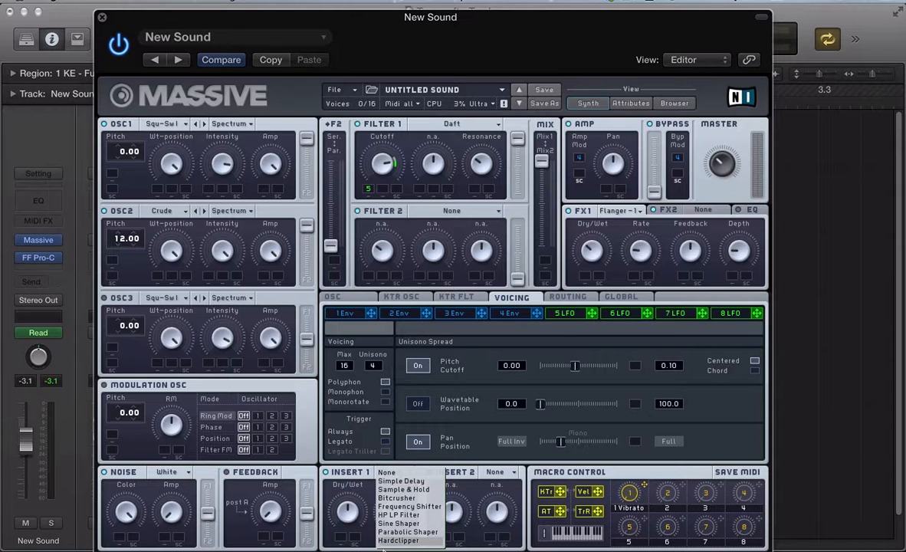
click(360, 473)
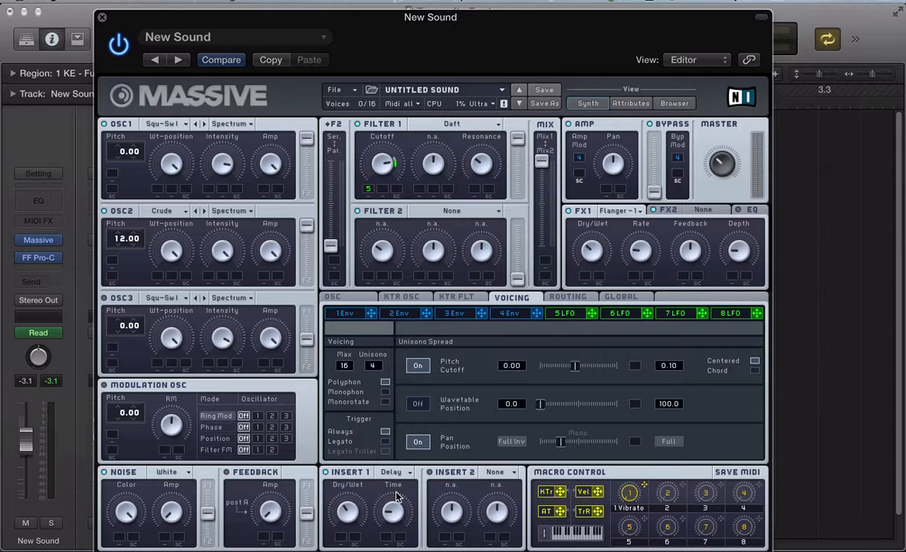
drag(396, 495, 393, 505)
Modulate the Insert 1 delay Time with LFO 6, synced at ratio 1/8 with its XFade Curve fully up to the sine.
click(625, 314)
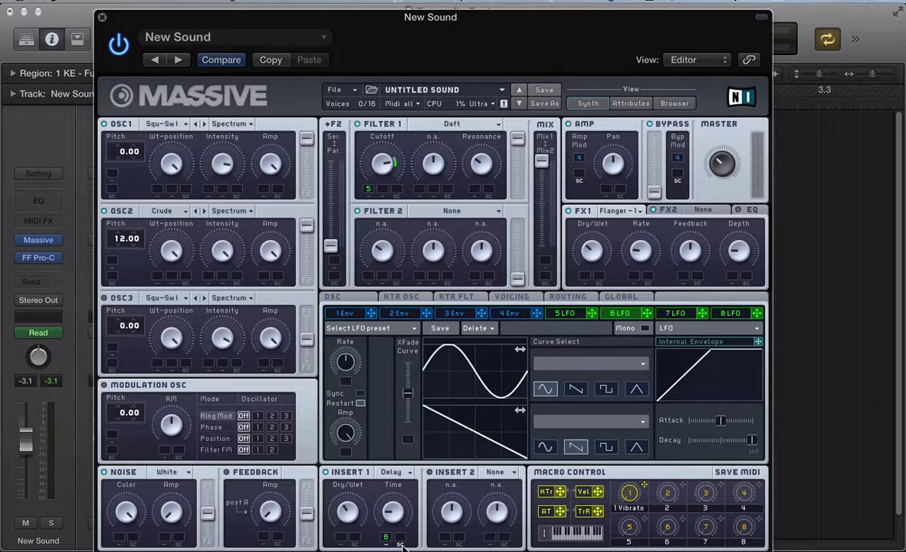
drag(388, 538, 394, 518)
click(361, 393)
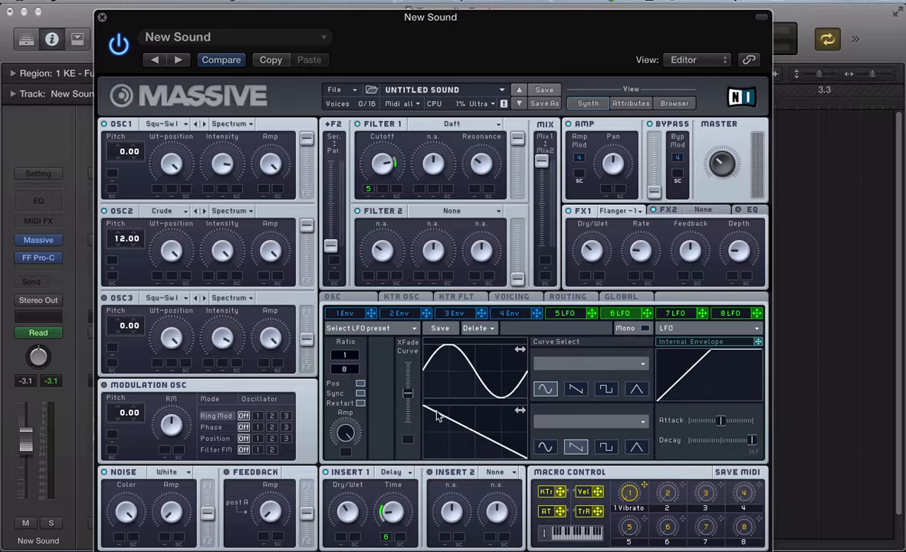
drag(408, 393, 407, 301)
Check the patch's vibrato settings and examine the Macro 1 Vibrato automation on track 6 up close during playback.
click(332, 296)
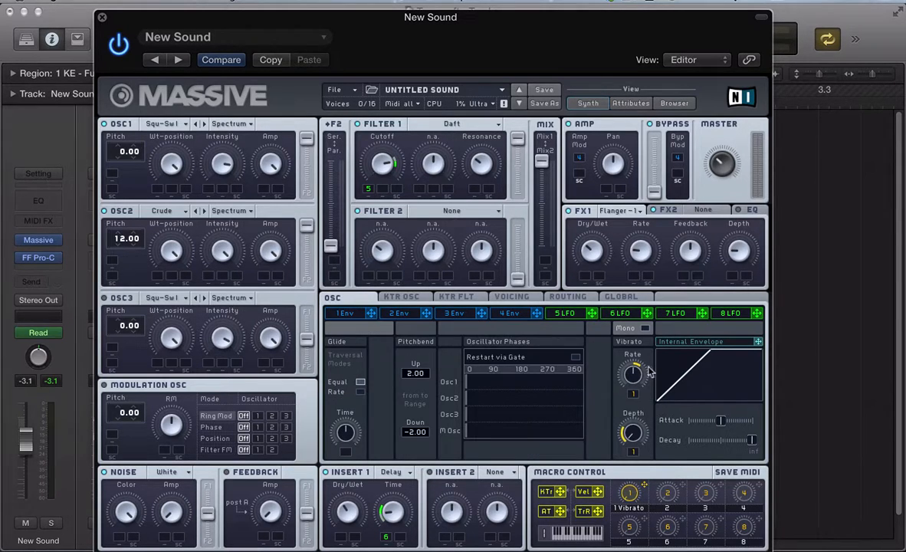
key(v)
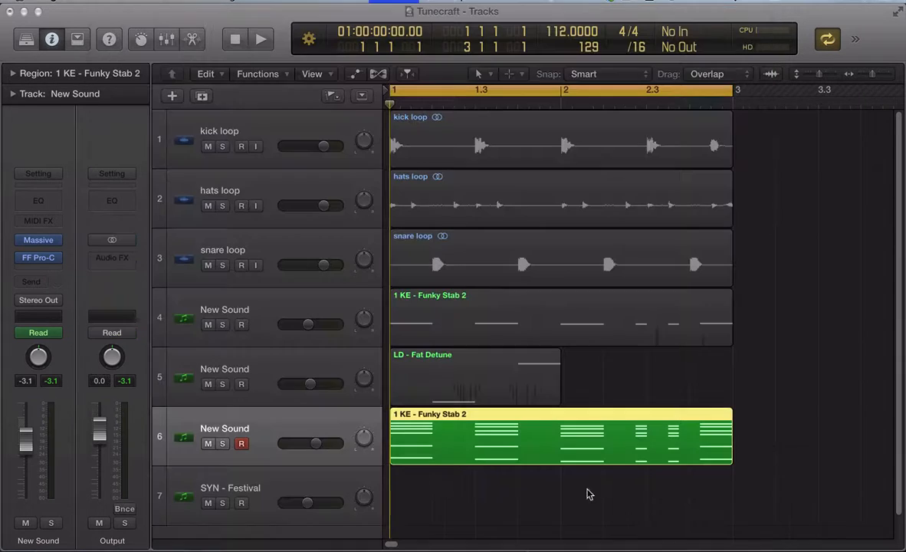
key(a)
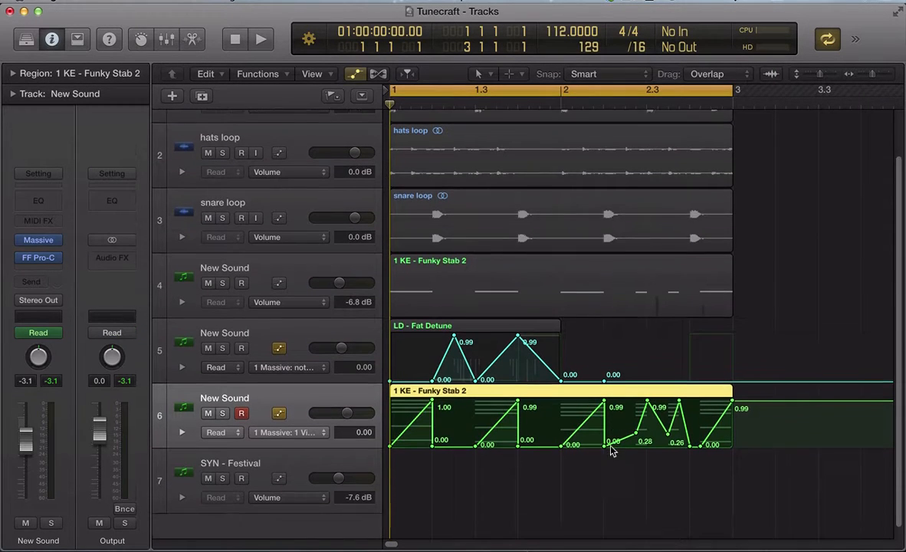
key(z)
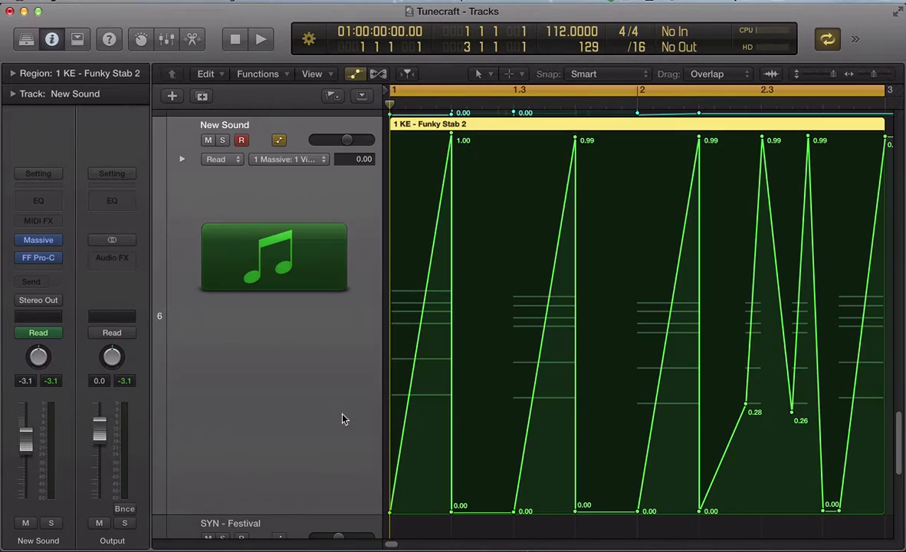
key(space)
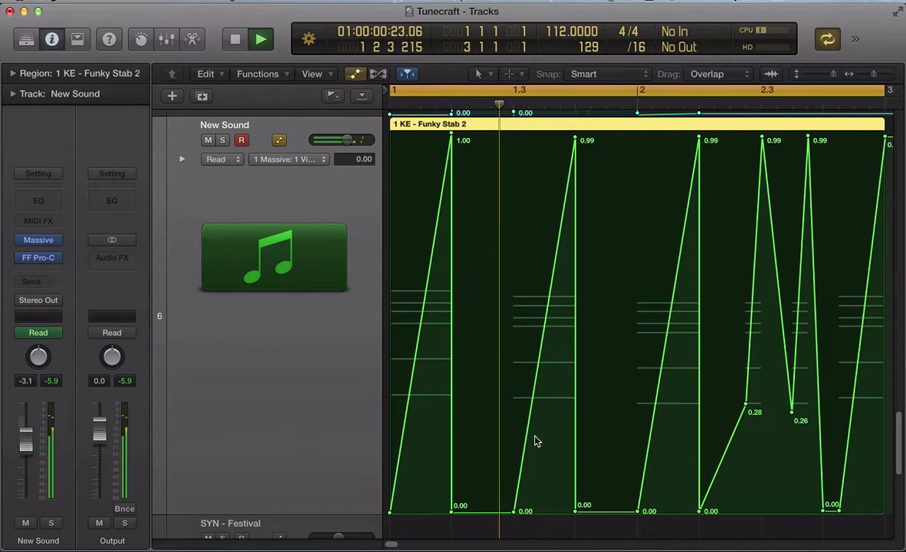
key(space)
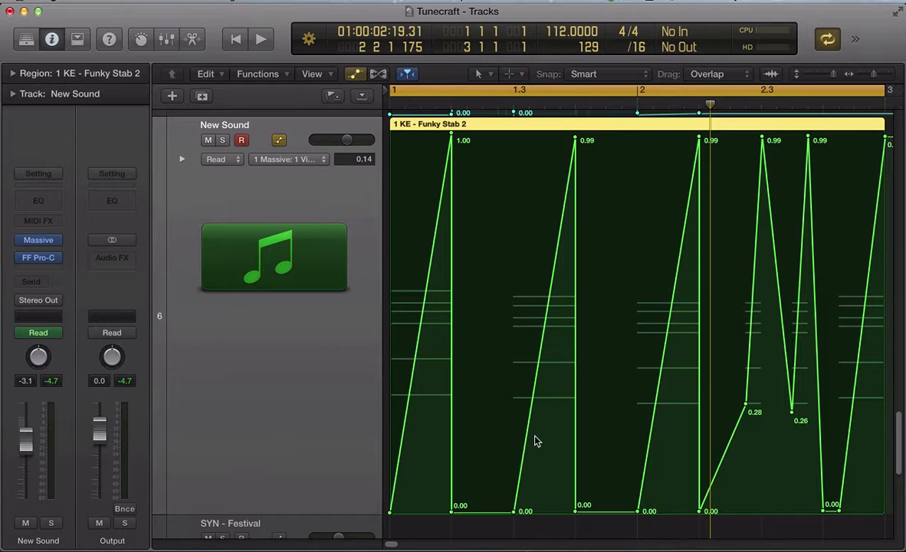
key(a)
key(z)
Audition the track 6 region soloed and, with the region deselected, the full arrangement.
key(space)
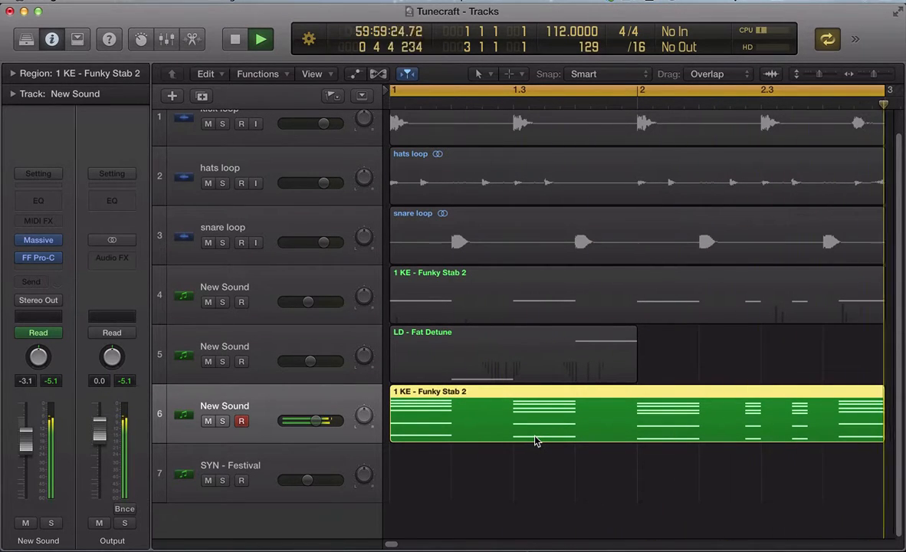
key(space)
click(610, 468)
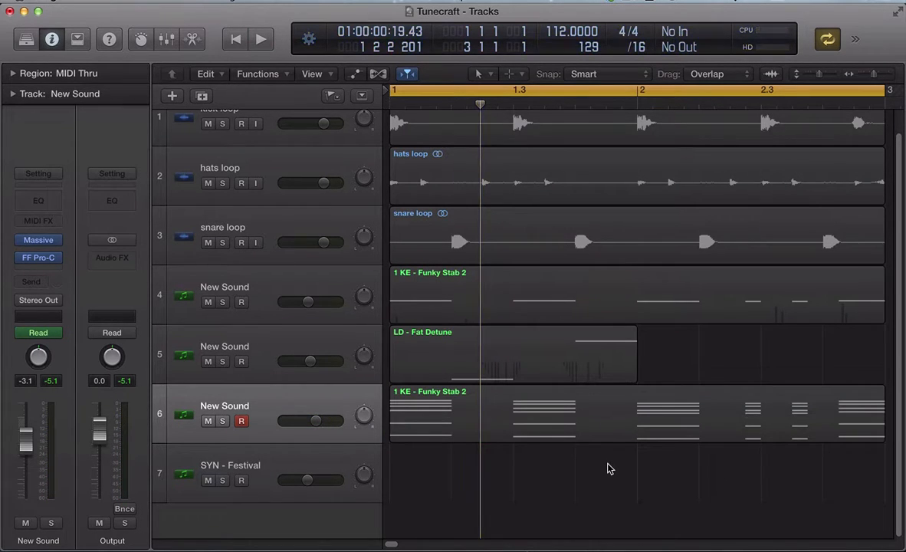
key(space)
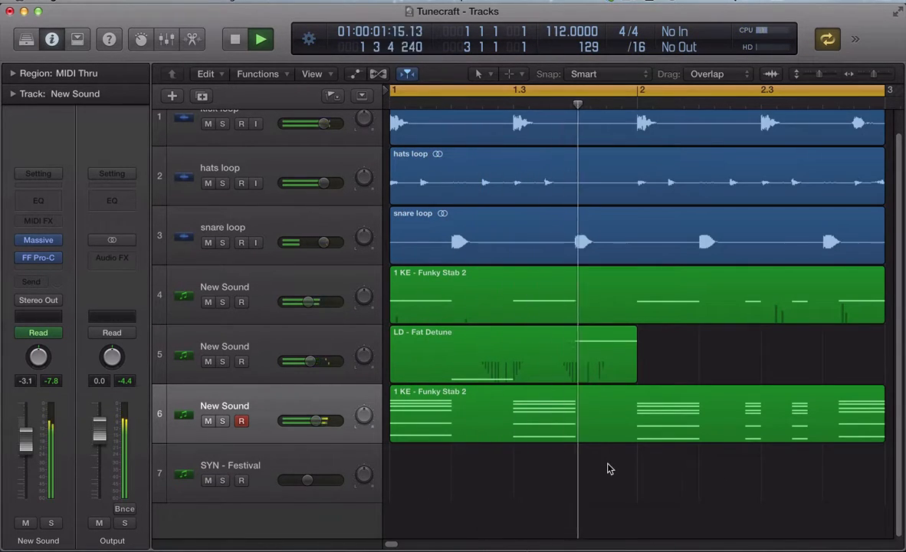
Reopen Massive on track 6 and lower LFO 6's Amp to about a quarter.
click(288, 413)
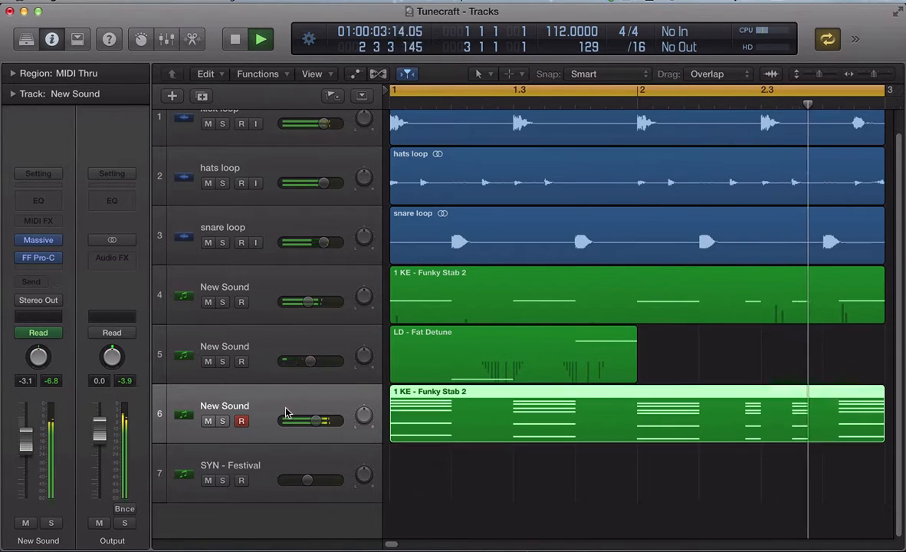
double_click(288, 412)
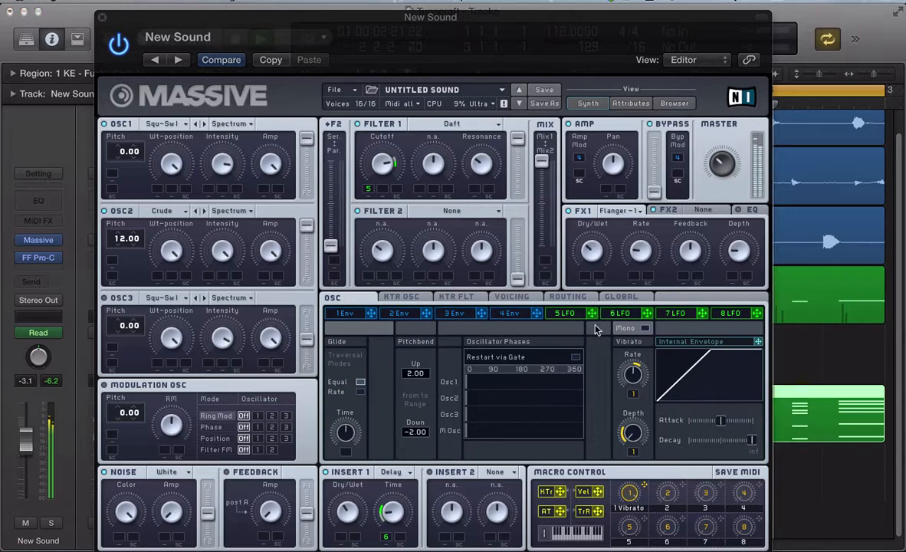
click(567, 313)
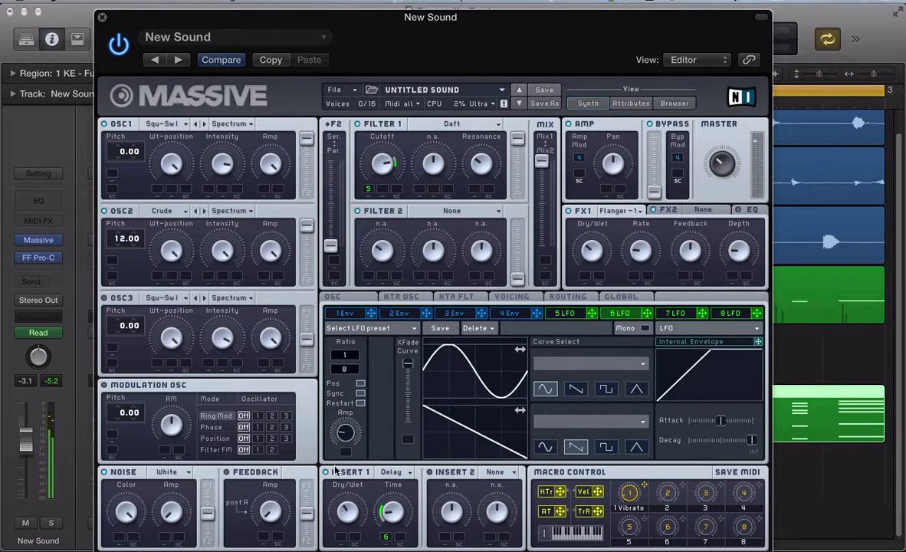